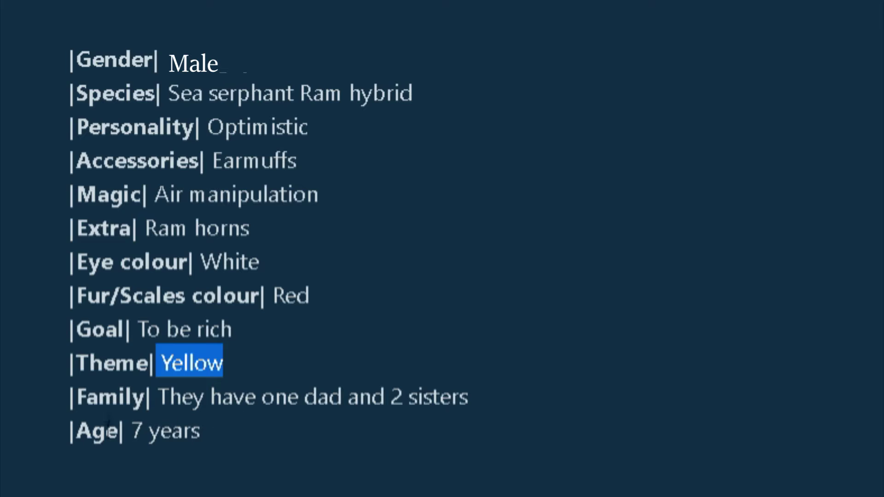
- Highlight the Family and Age entries of the character trait list while reading them
{"action": "left_click_drag", "start_coordinate": [70, 398], "coordinate": [180, 404]}
{"action": "left_click_drag", "start_coordinate": [306, 398], "coordinate": [491, 408]}
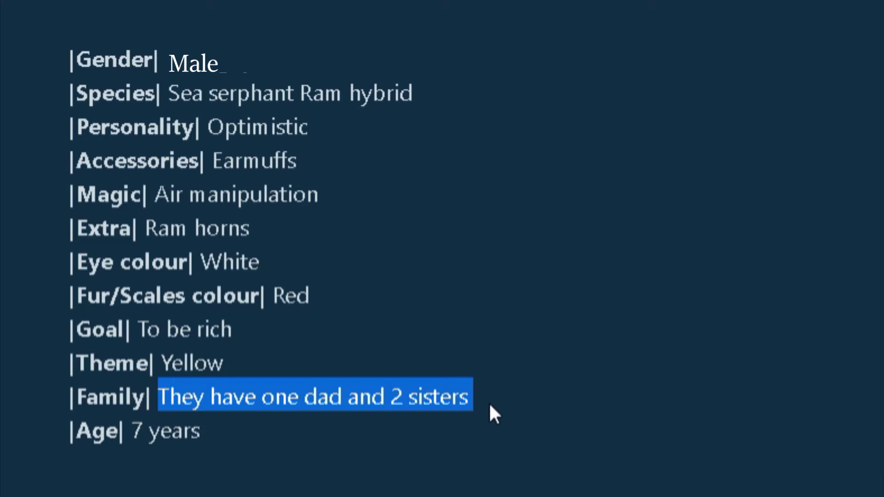
{"action": "left_click_drag", "start_coordinate": [159, 397], "coordinate": [505, 410]}
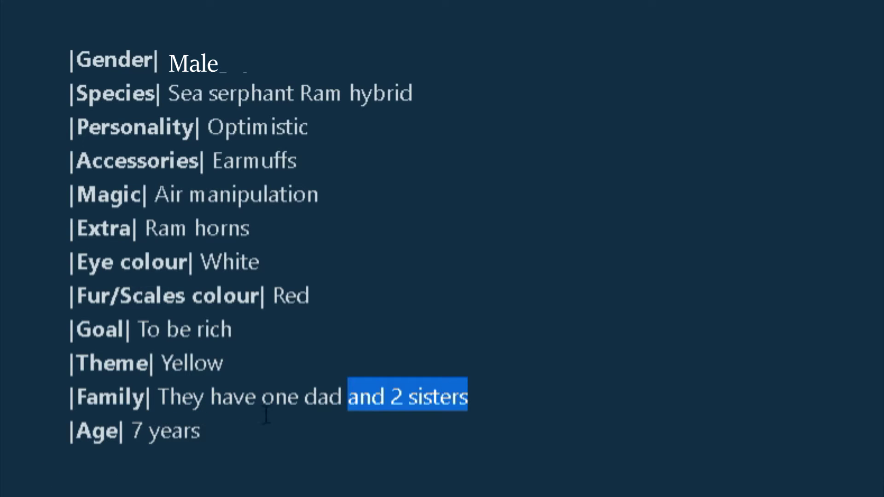
{"action": "left_click_drag", "start_coordinate": [159, 399], "coordinate": [571, 405]}
{"action": "left_click_drag", "start_coordinate": [70, 433], "coordinate": [286, 448]}
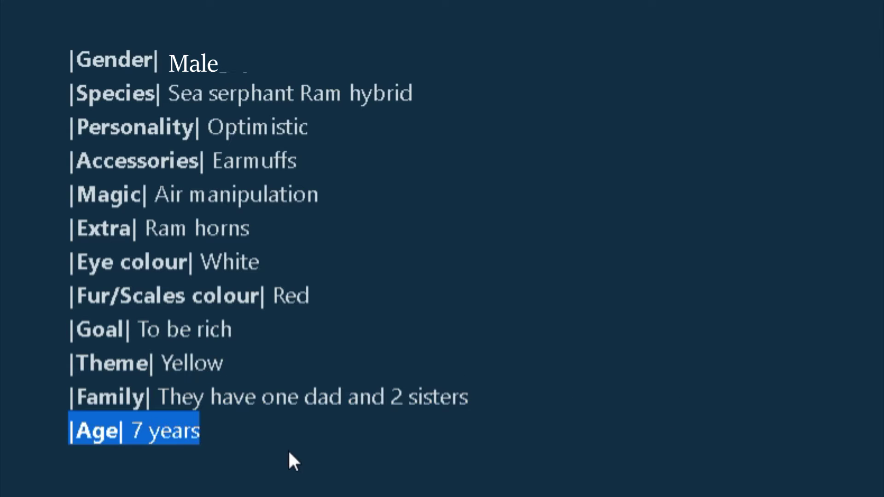
{"action": "left_click_drag", "start_coordinate": [267, 254], "coordinate": [367, 385]}
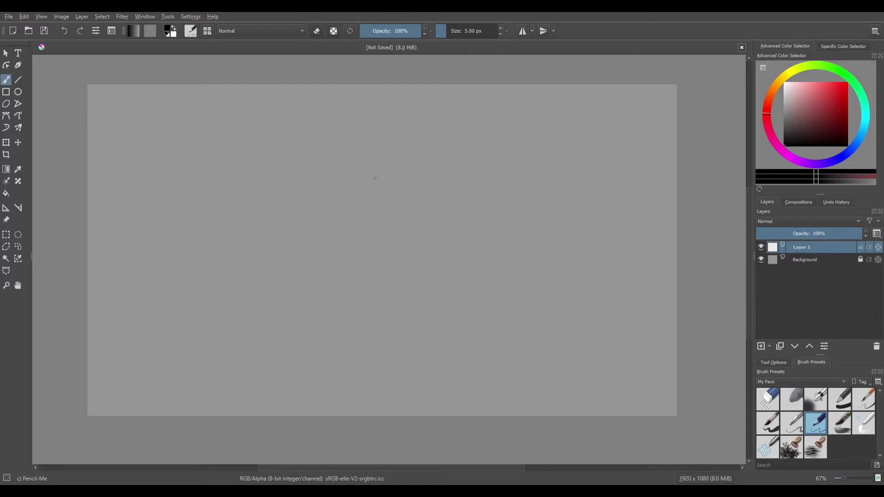
- Pick pure red as the brush colour and sketch a circle for the head in the canvas's upper middle
{"action": "left_click_drag", "start_coordinate": [338, 185], "coordinate": [402, 221]}
{"action": "key", "text": "ctrl+z"}
{"action": "mouse_move", "coordinate": [825, 128]}
{"action": "left_mouse_down"}
{"action": "mouse_move", "coordinate": [800, 124]}
{"action": "mouse_move", "coordinate": [861, 82]}
{"action": "left_mouse_up"}
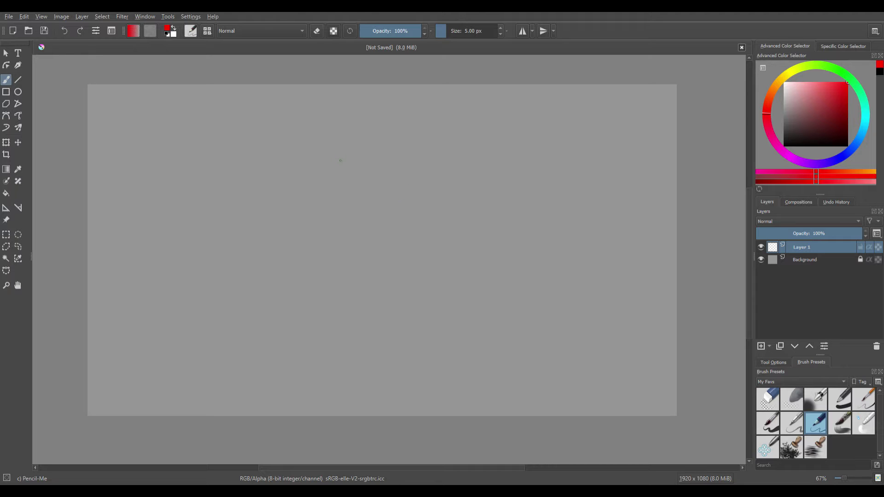
{"action": "left_click_drag", "start_coordinate": [341, 161], "coordinate": [335, 153]}
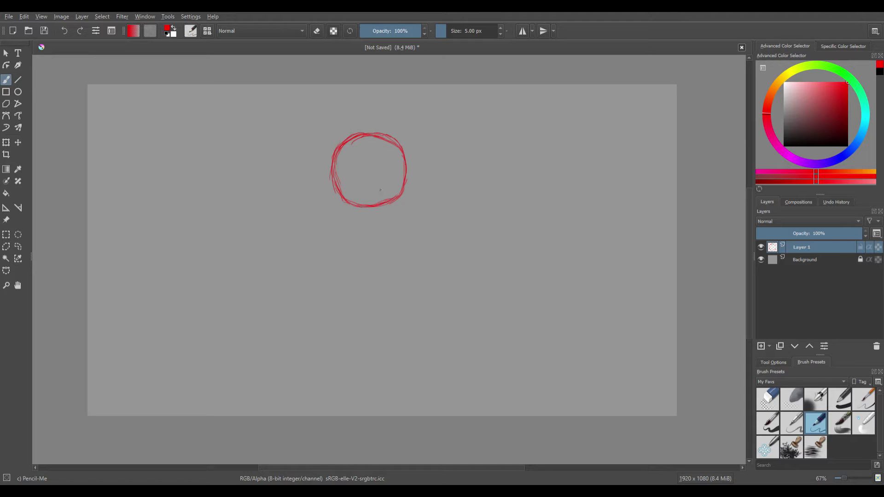
{"action": "left_click_drag", "start_coordinate": [381, 149], "coordinate": [420, 156]}
{"action": "left_click_drag", "start_coordinate": [350, 134], "coordinate": [328, 164]}
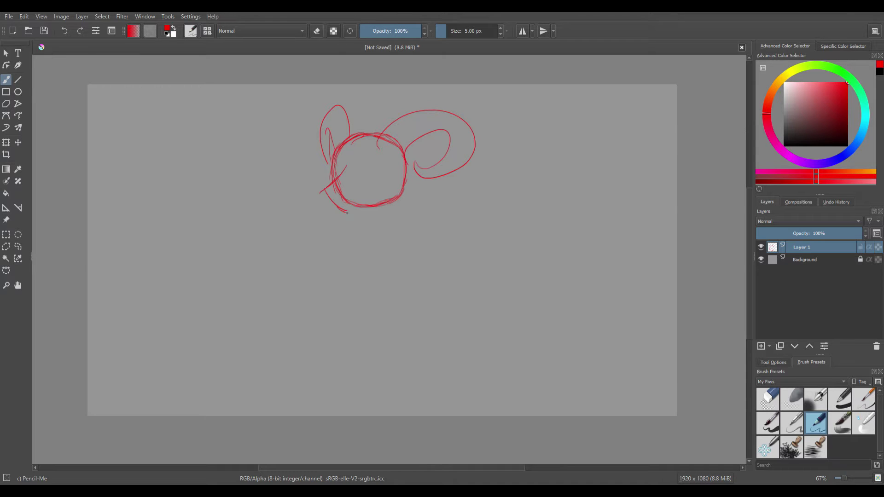
{"action": "left_click_drag", "start_coordinate": [350, 215], "coordinate": [388, 199]}
{"action": "mouse_move", "coordinate": [350, 215]}
{"action": "left_mouse_down"}
{"action": "mouse_move", "coordinate": [375, 207]}
{"action": "mouse_move", "coordinate": [326, 191]}
{"action": "mouse_move", "coordinate": [342, 176]}
{"action": "left_mouse_up"}
{"action": "key", "text": "ctrl+z"}
{"action": "key", "text": "ctrl+z"}
{"action": "key", "text": "ctrl+z"}
{"action": "key", "text": "ctrl+z"}
{"action": "key", "text": "ctrl+z"}
{"action": "key", "text": "ctrl+z"}
{"action": "key", "text": "ctrl+z"}
{"action": "key", "text": "ctrl+z"}
{"action": "key", "text": "ctrl+z"}
{"action": "key", "text": "ctrl+z"}
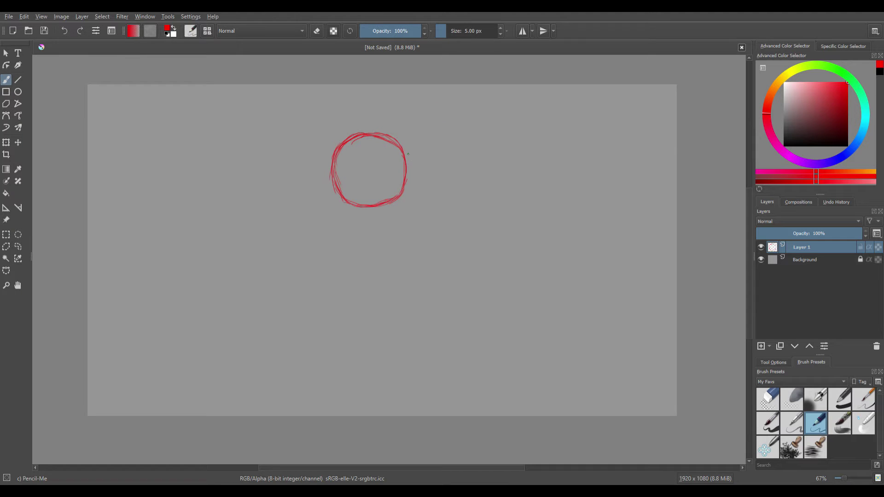
- Add a vertical centre line and a curved eye line across the head circle as face guidelines
{"action": "left_click_drag", "start_coordinate": [387, 119], "coordinate": [367, 214]}
{"action": "key", "text": "ctrl+z"}
{"action": "left_click_drag", "start_coordinate": [355, 136], "coordinate": [361, 205]}
{"action": "key", "text": "ctrl+z"}
{"action": "left_click_drag", "start_coordinate": [354, 121], "coordinate": [364, 222]}
{"action": "left_click_drag", "start_coordinate": [356, 138], "coordinate": [368, 242]}
{"action": "mouse_move", "coordinate": [328, 173]}
{"action": "left_mouse_down"}
{"action": "mouse_move", "coordinate": [384, 183]}
{"action": "mouse_move", "coordinate": [421, 163]}
{"action": "left_mouse_up"}
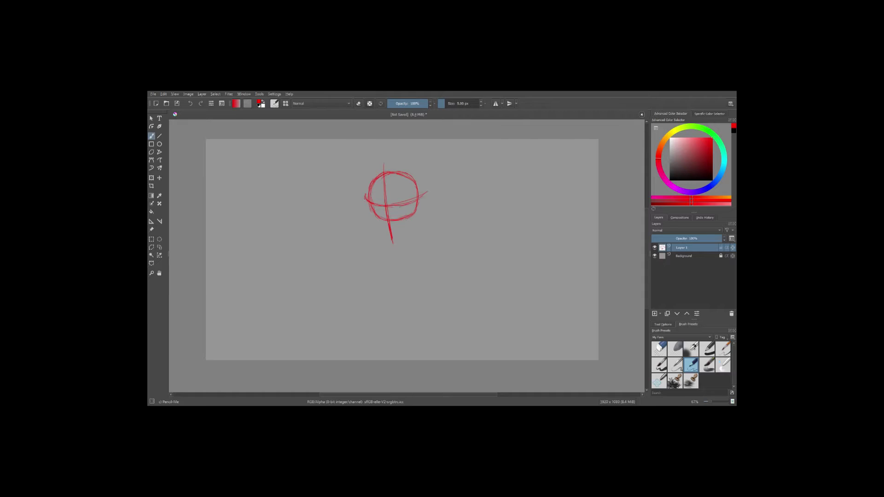
{"action": "left_click_drag", "start_coordinate": [427, 192], "coordinate": [375, 209]}
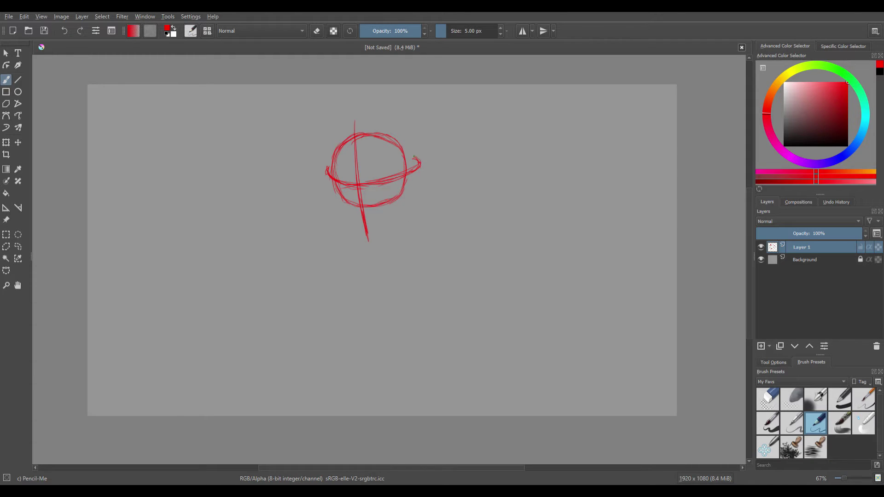
- Sketch the cheeks, jaw and pointed chin below the head circle
{"action": "left_click_drag", "start_coordinate": [336, 184], "coordinate": [370, 189]}
{"action": "mouse_move", "coordinate": [341, 204]}
{"action": "left_mouse_down"}
{"action": "mouse_move", "coordinate": [336, 187]}
{"action": "mouse_move", "coordinate": [363, 221]}
{"action": "left_mouse_up"}
{"action": "mouse_move", "coordinate": [365, 221]}
{"action": "left_mouse_down"}
{"action": "mouse_move", "coordinate": [399, 204]}
{"action": "mouse_move", "coordinate": [363, 220]}
{"action": "left_mouse_up"}
{"action": "key", "text": "ctrl+z"}
{"action": "left_click_drag", "start_coordinate": [400, 189], "coordinate": [377, 215]}
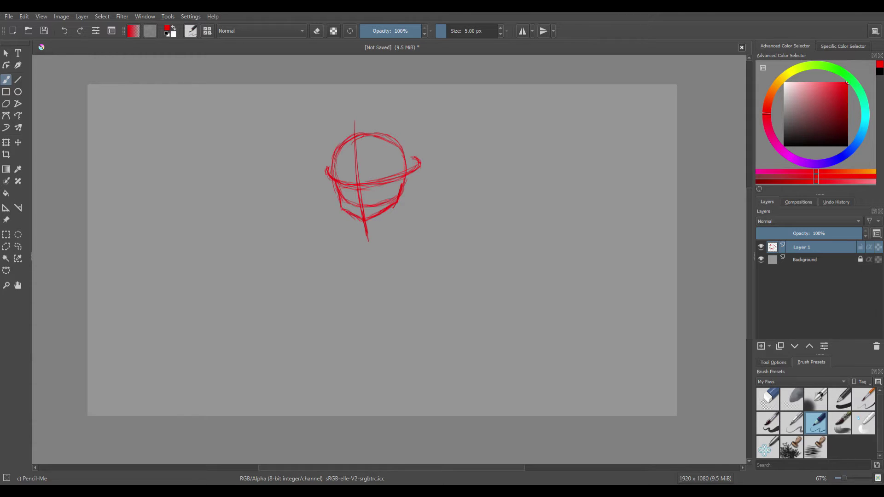
{"action": "left_click_drag", "start_coordinate": [332, 172], "coordinate": [335, 151]}
{"action": "left_click_drag", "start_coordinate": [417, 172], "coordinate": [401, 199]}
{"action": "key", "text": "ctrl+z"}
{"action": "left_click_drag", "start_coordinate": [407, 174], "coordinate": [440, 200]}
{"action": "mouse_move", "coordinate": [331, 177]}
{"action": "left_mouse_down"}
{"action": "mouse_move", "coordinate": [315, 192]}
{"action": "mouse_move", "coordinate": [335, 194]}
{"action": "left_mouse_up"}
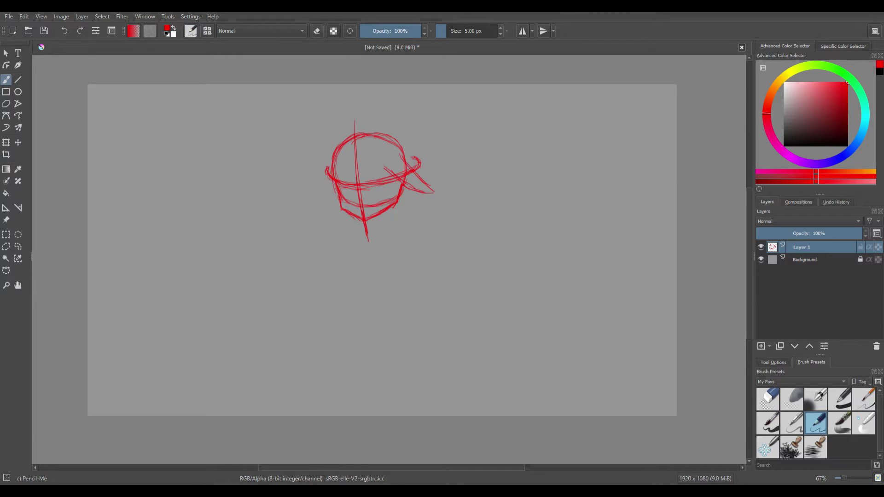
{"action": "key", "text": "ctrl+z"}
{"action": "key", "text": "ctrl+z"}
{"action": "key", "text": "ctrl+z"}
- Sketch pointed, downward-drooping ears on both sides of the head, the one on the right longer
{"action": "left_click_drag", "start_coordinate": [405, 177], "coordinate": [435, 194]}
{"action": "mouse_move", "coordinate": [331, 175]}
{"action": "left_mouse_down"}
{"action": "mouse_move", "coordinate": [324, 192]}
{"action": "mouse_move", "coordinate": [338, 185]}
{"action": "left_mouse_up"}
{"action": "left_click_drag", "start_coordinate": [405, 188], "coordinate": [438, 196]}
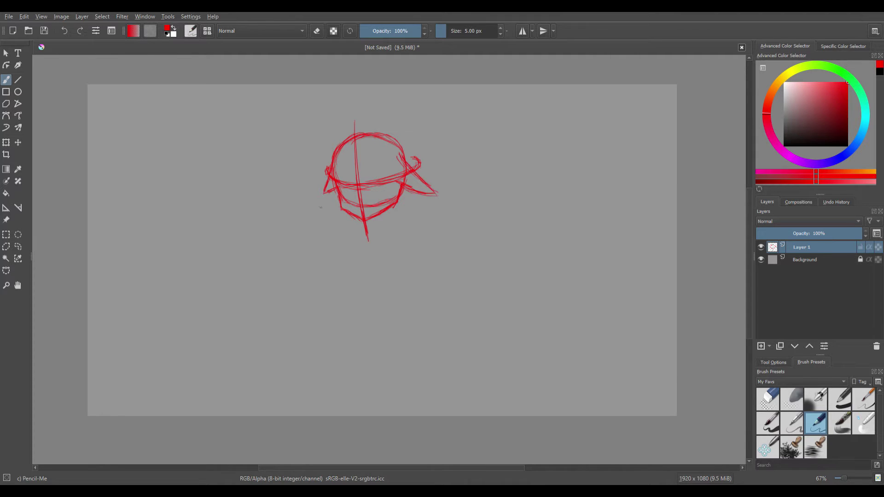
{"action": "left_click_drag", "start_coordinate": [337, 180], "coordinate": [326, 192]}
{"action": "mouse_move", "coordinate": [382, 217]}
{"action": "left_mouse_down"}
{"action": "mouse_move", "coordinate": [432, 222]}
{"action": "mouse_move", "coordinate": [324, 229]}
{"action": "left_mouse_up"}
{"action": "key", "text": "ctrl+z"}
{"action": "left_click_drag", "start_coordinate": [398, 204], "coordinate": [421, 215]}
{"action": "key", "text": "ctrl+z"}
{"action": "key", "text": "ctrl+z"}
{"action": "left_click_drag", "start_coordinate": [353, 216], "coordinate": [332, 226]}
{"action": "left_click_drag", "start_coordinate": [351, 217], "coordinate": [326, 228]}
{"action": "left_click_drag", "start_coordinate": [396, 209], "coordinate": [419, 218]}
{"action": "key", "text": "ctrl+z"}
{"action": "key", "text": "ctrl+z"}
{"action": "left_click_drag", "start_coordinate": [395, 208], "coordinate": [428, 223]}
{"action": "left_click", "coordinate": [768, 399]}
{"action": "key", "text": "ctrl+z"}
{"action": "key", "text": "ctrl+z"}
{"action": "key", "text": "ctrl+z"}
{"action": "key", "text": "ctrl+z"}
- Sketch the slanted torso outline with the pencil brush and add an angular hip section below it
{"action": "left_click", "coordinate": [818, 428]}
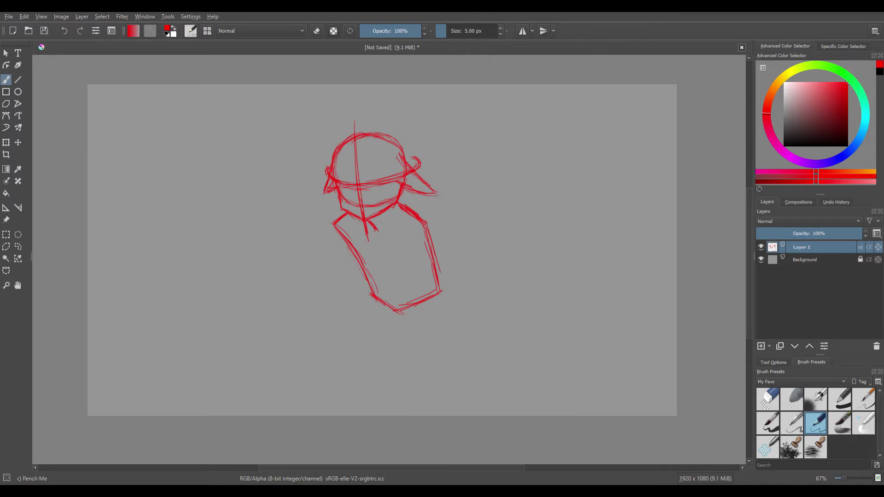
{"action": "left_click_drag", "start_coordinate": [432, 244], "coordinate": [440, 290]}
{"action": "mouse_move", "coordinate": [372, 299]}
{"action": "left_mouse_down"}
{"action": "mouse_move", "coordinate": [380, 331]}
{"action": "mouse_move", "coordinate": [370, 334]}
{"action": "mouse_move", "coordinate": [394, 350]}
{"action": "mouse_move", "coordinate": [439, 331]}
{"action": "left_mouse_up"}
{"action": "mouse_move", "coordinate": [441, 291]}
{"action": "left_mouse_down"}
{"action": "mouse_move", "coordinate": [449, 326]}
{"action": "mouse_move", "coordinate": [389, 354]}
{"action": "left_mouse_up"}
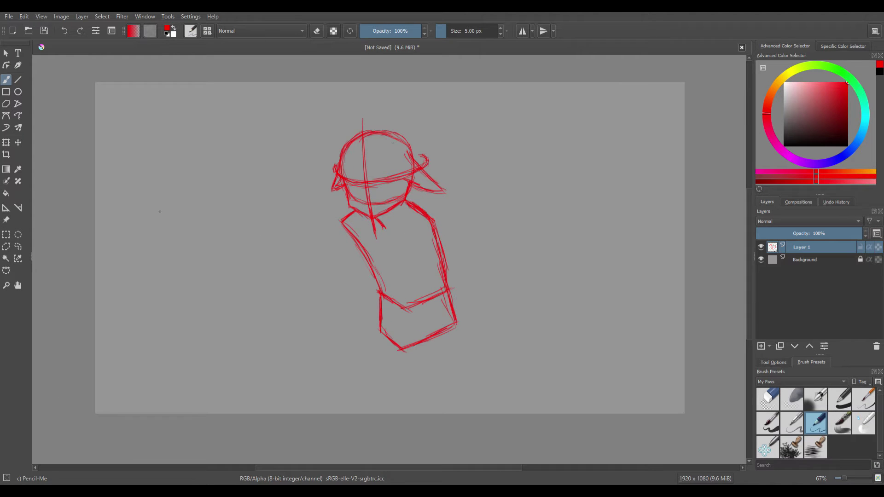
- Adjust the body with freehand selections and Transform, nudging the torso's left edge inward and moving the hip section slightly up and wider
{"action": "left_click", "coordinate": [18, 247]}
{"action": "left_click_drag", "start_coordinate": [341, 212], "coordinate": [379, 249]}
{"action": "mouse_move", "coordinate": [390, 344]}
{"action": "left_mouse_down"}
{"action": "mouse_move", "coordinate": [334, 253]}
{"action": "mouse_move", "coordinate": [341, 212]}
{"action": "left_mouse_up"}
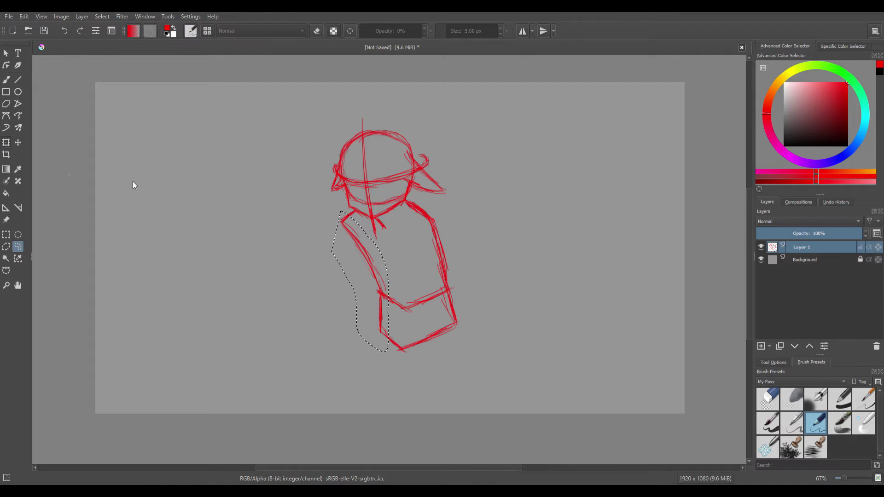
{"action": "left_click", "coordinate": [18, 247]}
{"action": "left_click_drag", "start_coordinate": [375, 283], "coordinate": [325, 310]}
{"action": "left_click", "coordinate": [4, 142]}
{"action": "left_click", "coordinate": [6, 143]}
{"action": "left_click_drag", "start_coordinate": [437, 325], "coordinate": [434, 316]}
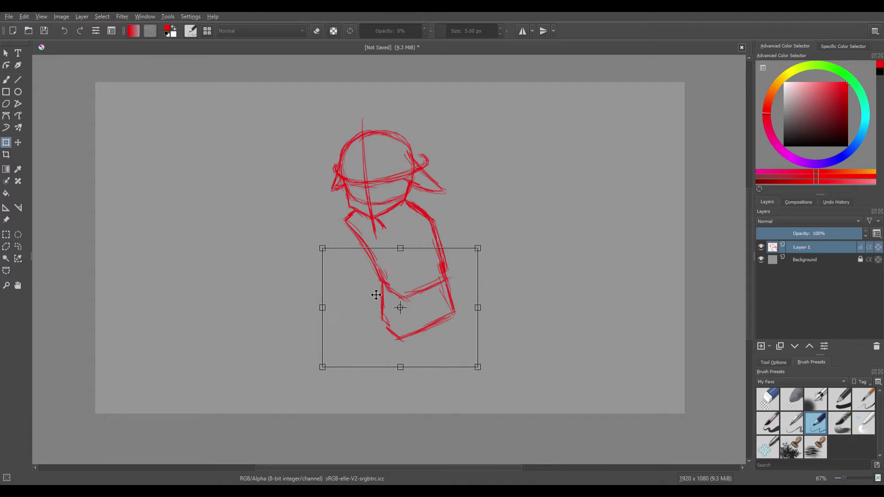
{"action": "left_click_drag", "start_coordinate": [323, 308], "coordinate": [318, 306]}
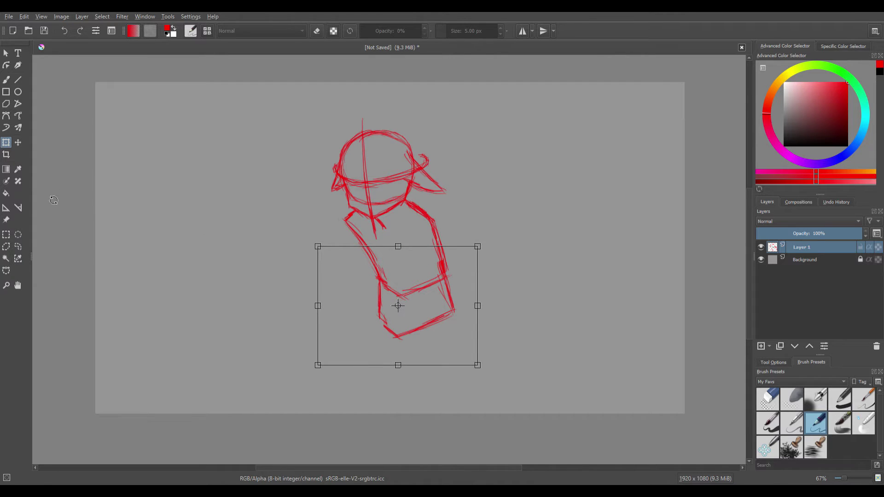
{"action": "key", "text": "ctrl+r"}
{"action": "left_click", "coordinate": [6, 80]}
{"action": "left_click_drag", "start_coordinate": [347, 154], "coordinate": [352, 150]}
{"action": "left_click_drag", "start_coordinate": [390, 147], "coordinate": [399, 154]}
{"action": "key", "text": "ctrl+z"}
{"action": "key", "text": "ctrl+z"}
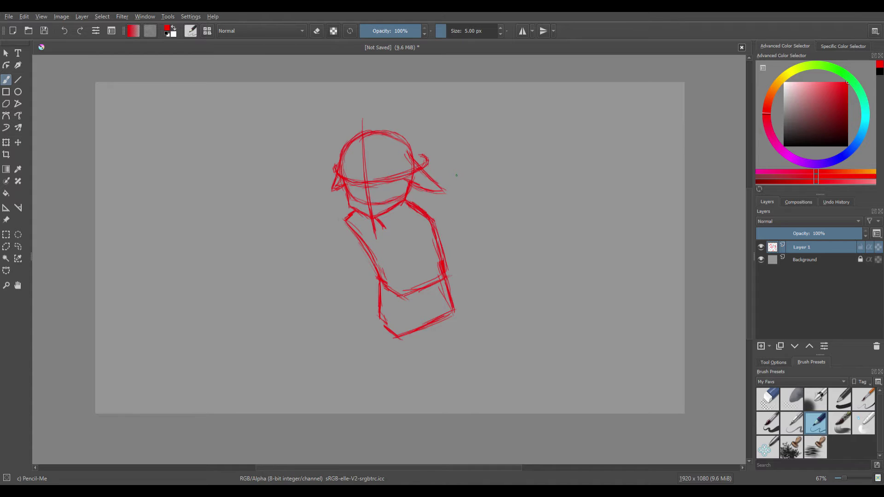
{"action": "mouse_move", "coordinate": [447, 272]}
{"action": "left_mouse_down"}
{"action": "mouse_move", "coordinate": [498, 282]}
{"action": "mouse_move", "coordinate": [565, 181]}
{"action": "mouse_move", "coordinate": [425, 363]}
{"action": "left_mouse_up"}
{"action": "mouse_move", "coordinate": [566, 181]}
{"action": "left_mouse_down"}
{"action": "mouse_move", "coordinate": [629, 174]}
{"action": "mouse_move", "coordinate": [569, 213]}
{"action": "mouse_move", "coordinate": [569, 179]}
{"action": "left_mouse_up"}
{"action": "key", "text": "ctrl+z"}
{"action": "key", "text": "ctrl+z"}
{"action": "key", "text": "ctrl+z"}
{"action": "key", "text": "ctrl+z"}
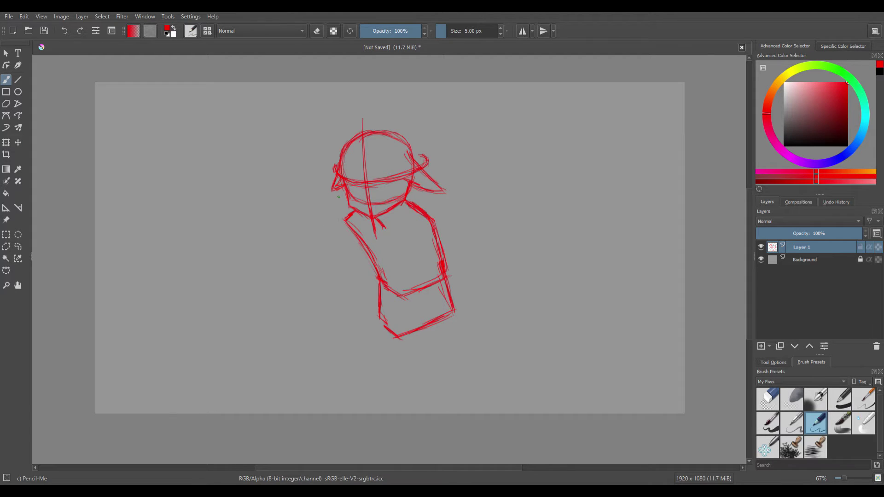
- Sketch a shoulder-joint circle on the torso's right side and collar lines around the neck
{"action": "mouse_move", "coordinate": [426, 217]}
{"action": "left_mouse_down"}
{"action": "mouse_move", "coordinate": [430, 207]}
{"action": "mouse_move", "coordinate": [390, 230]}
{"action": "left_mouse_up"}
{"action": "key", "text": "ctrl+z"}
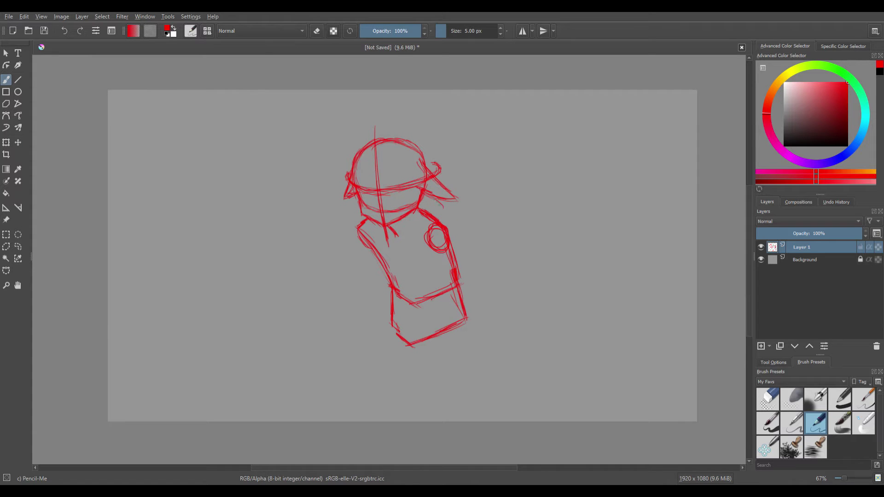
{"action": "mouse_move", "coordinate": [445, 209]}
{"action": "left_mouse_down"}
{"action": "mouse_move", "coordinate": [368, 225]}
{"action": "mouse_move", "coordinate": [384, 243]}
{"action": "left_mouse_up"}
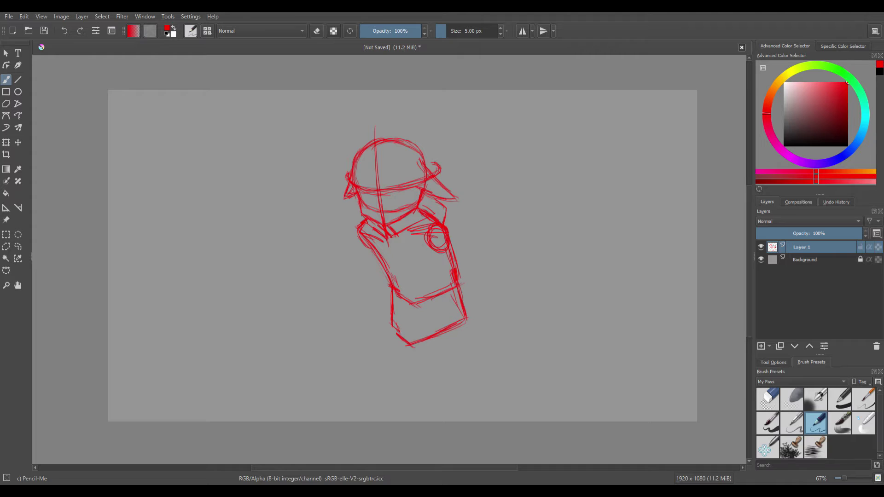
{"action": "left_click_drag", "start_coordinate": [420, 166], "coordinate": [413, 165]}
{"action": "left_click_drag", "start_coordinate": [407, 233], "coordinate": [419, 220]}
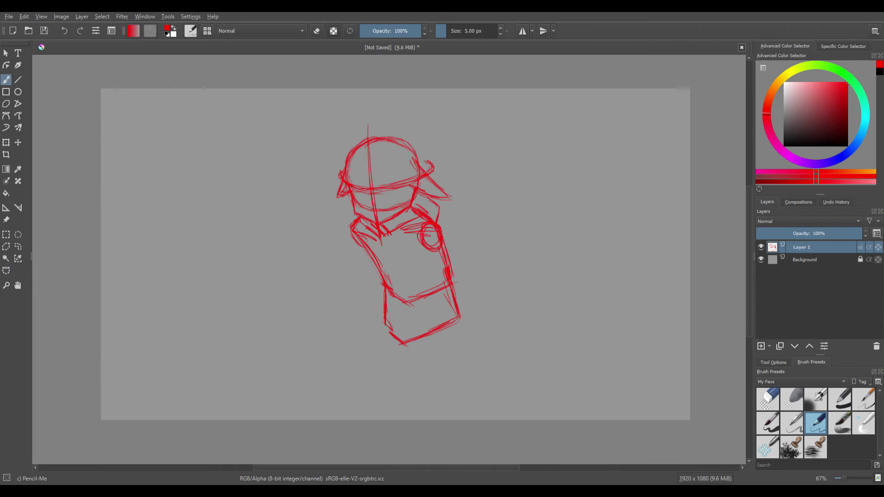
{"action": "mouse_move", "coordinate": [440, 226]}
{"action": "left_mouse_down"}
{"action": "mouse_move", "coordinate": [475, 268]}
{"action": "mouse_move", "coordinate": [462, 276]}
{"action": "mouse_move", "coordinate": [475, 261]}
{"action": "mouse_move", "coordinate": [441, 230]}
{"action": "left_mouse_up"}
{"action": "left_click_drag", "start_coordinate": [442, 265], "coordinate": [421, 254]}
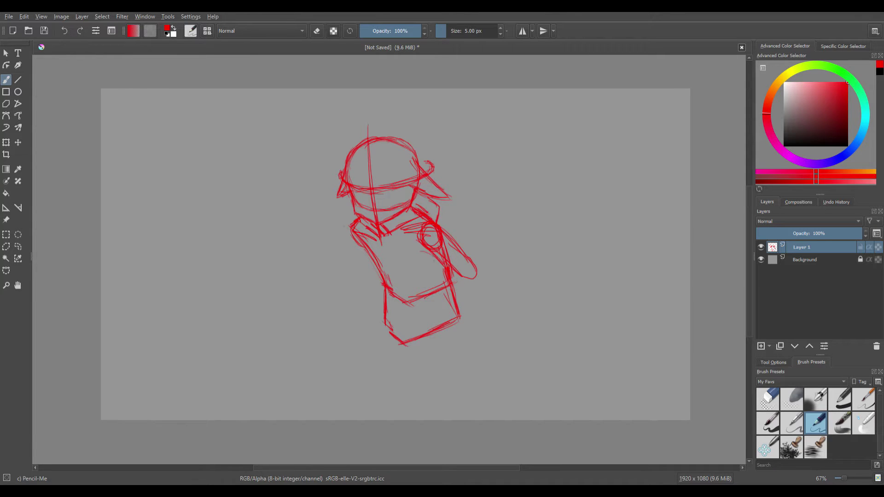
{"action": "left_click_drag", "start_coordinate": [354, 236], "coordinate": [381, 281]}
{"action": "left_click_drag", "start_coordinate": [354, 231], "coordinate": [468, 262]}
{"action": "key", "text": "ctrl+z"}
- Sketch the front thigh tapering down from the hips to a rounded knee
{"action": "mouse_move", "coordinate": [379, 348]}
{"action": "left_mouse_down"}
{"action": "mouse_move", "coordinate": [372, 345]}
{"action": "mouse_move", "coordinate": [390, 388]}
{"action": "left_mouse_up"}
{"action": "key", "text": "ctrl+z"}
{"action": "left_click_drag", "start_coordinate": [396, 341], "coordinate": [392, 401]}
{"action": "left_click_drag", "start_coordinate": [394, 371], "coordinate": [392, 405]}
{"action": "left_click_drag", "start_coordinate": [452, 316], "coordinate": [433, 388]}
{"action": "key", "text": "ctrl+z"}
{"action": "mouse_move", "coordinate": [453, 317]}
{"action": "left_mouse_down"}
{"action": "mouse_move", "coordinate": [424, 398]}
{"action": "mouse_move", "coordinate": [429, 383]}
{"action": "left_mouse_up"}
{"action": "left_click_drag", "start_coordinate": [441, 349], "coordinate": [421, 404]}
{"action": "left_click_drag", "start_coordinate": [426, 398], "coordinate": [400, 410]}
{"action": "left_click_drag", "start_coordinate": [403, 411], "coordinate": [394, 401]}
- Sketch the outer edge of the far thigh on the left of the front leg
{"action": "left_click_drag", "start_coordinate": [375, 326], "coordinate": [390, 376]}
{"action": "key", "text": "ctrl+z"}
{"action": "left_click_drag", "start_coordinate": [383, 346], "coordinate": [387, 369]}
{"action": "left_click_drag", "start_coordinate": [378, 328], "coordinate": [383, 351]}
{"action": "mouse_move", "coordinate": [414, 407]}
{"action": "left_mouse_down"}
{"action": "mouse_move", "coordinate": [446, 385]}
{"action": "mouse_move", "coordinate": [436, 419]}
{"action": "left_mouse_up"}
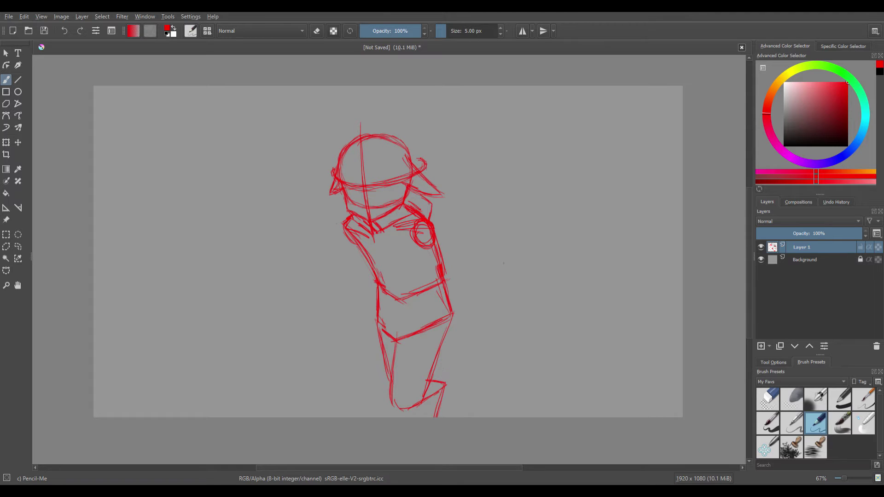
{"action": "left_click_drag", "start_coordinate": [417, 406], "coordinate": [409, 418]}
{"action": "key", "text": "ctrl+z"}
{"action": "key", "text": "ctrl+z"}
{"action": "key", "text": "ctrl+z"}
{"action": "key", "text": "ctrl+z"}
- Sketch the beginnings of both lower legs down to the canvas edge and reinforce the thigh and hip lines
{"action": "mouse_move", "coordinate": [377, 326]}
{"action": "left_mouse_down"}
{"action": "mouse_move", "coordinate": [390, 369]}
{"action": "mouse_move", "coordinate": [385, 417]}
{"action": "left_mouse_up"}
{"action": "mouse_move", "coordinate": [412, 387]}
{"action": "left_mouse_down"}
{"action": "mouse_move", "coordinate": [421, 417]}
{"action": "mouse_move", "coordinate": [387, 405]}
{"action": "mouse_move", "coordinate": [387, 419]}
{"action": "left_mouse_up"}
{"action": "left_click_drag", "start_coordinate": [424, 396], "coordinate": [440, 418]}
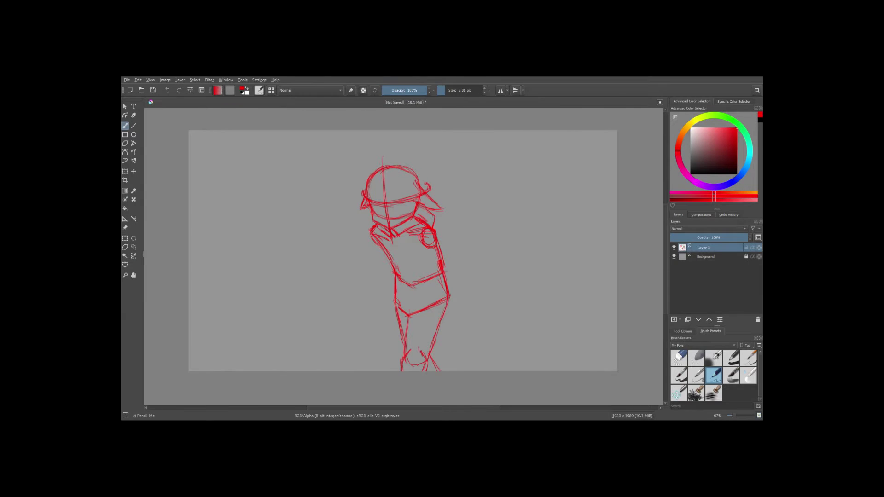
{"action": "mouse_move", "coordinate": [439, 332]}
{"action": "left_mouse_down"}
{"action": "mouse_move", "coordinate": [432, 359]}
{"action": "mouse_move", "coordinate": [436, 340]}
{"action": "left_mouse_up"}
{"action": "left_click_drag", "start_coordinate": [405, 314], "coordinate": [412, 319]}
{"action": "left_click_drag", "start_coordinate": [408, 321], "coordinate": [410, 347]}
{"action": "left_click_drag", "start_coordinate": [399, 282], "coordinate": [396, 309]}
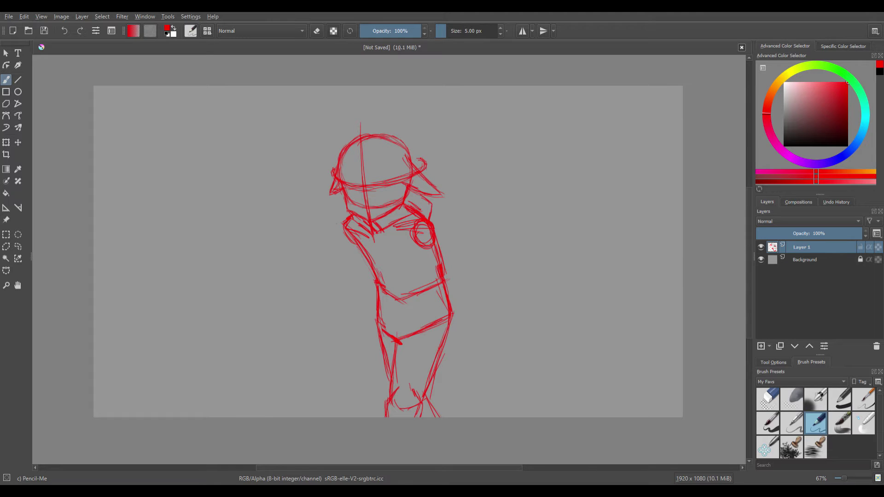
- Freehand-select and transform parts of the sketch, rotating the hips and legs slightly and tilting the head, and return to the brush
{"action": "left_click", "coordinate": [17, 246]}
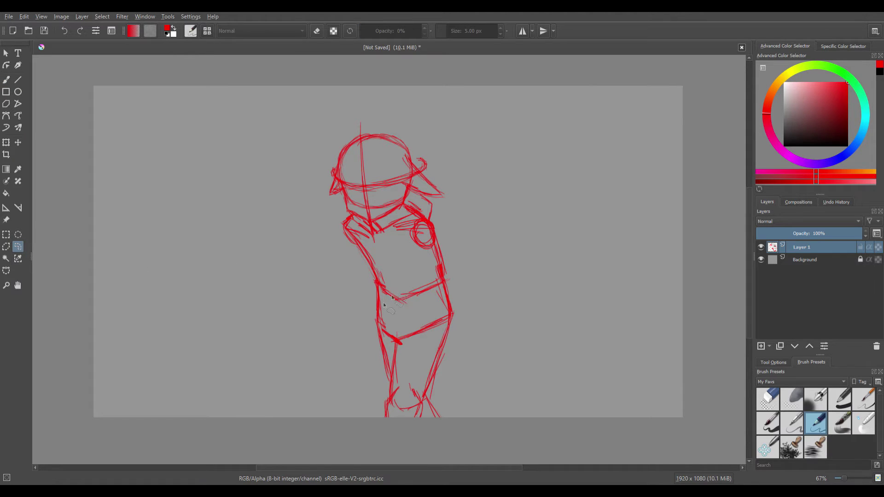
{"action": "mouse_move", "coordinate": [377, 283]}
{"action": "left_mouse_down"}
{"action": "mouse_move", "coordinate": [420, 451]}
{"action": "mouse_move", "coordinate": [465, 268]}
{"action": "mouse_move", "coordinate": [448, 287]}
{"action": "mouse_move", "coordinate": [407, 279]}
{"action": "left_mouse_up"}
{"action": "left_click", "coordinate": [193, 188]}
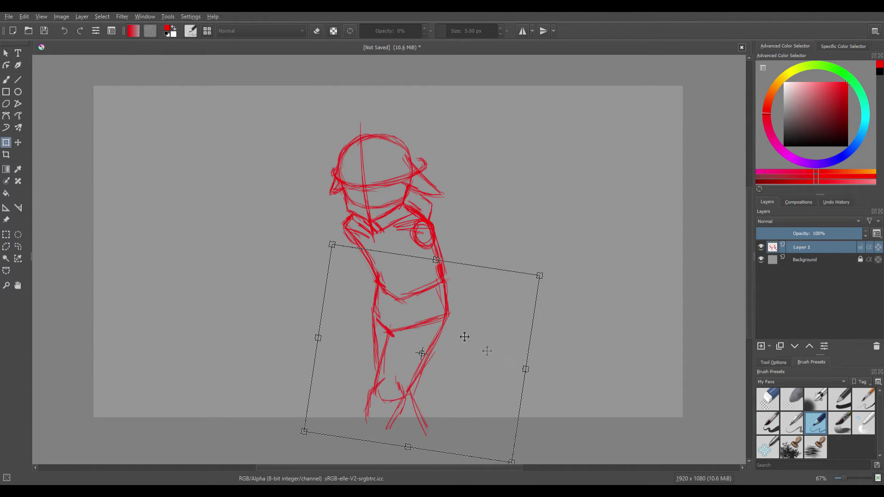
{"action": "key", "text": "b"}
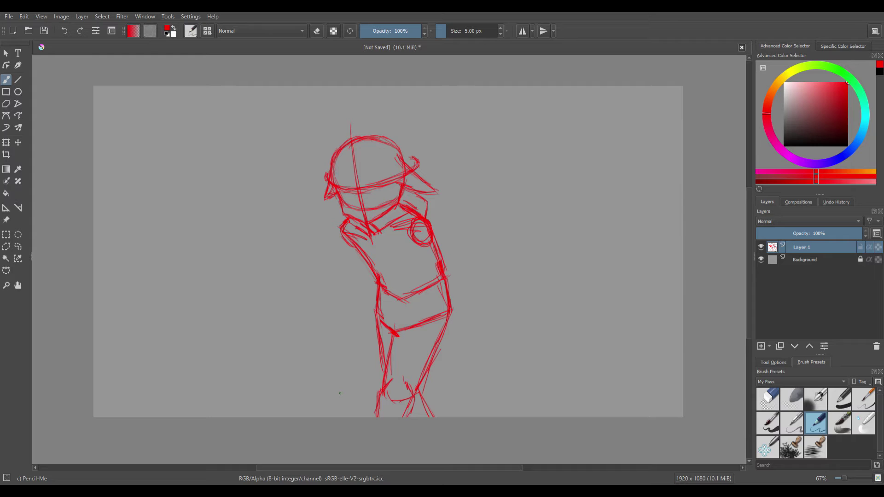
{"action": "left_click_drag", "start_coordinate": [341, 230], "coordinate": [341, 309]}
{"action": "left_click_drag", "start_coordinate": [341, 255], "coordinate": [342, 335]}
{"action": "left_click_drag", "start_coordinate": [339, 300], "coordinate": [340, 358]}
{"action": "left_click_drag", "start_coordinate": [339, 323], "coordinate": [338, 372]}
{"action": "left_click_drag", "start_coordinate": [341, 341], "coordinate": [343, 387]}
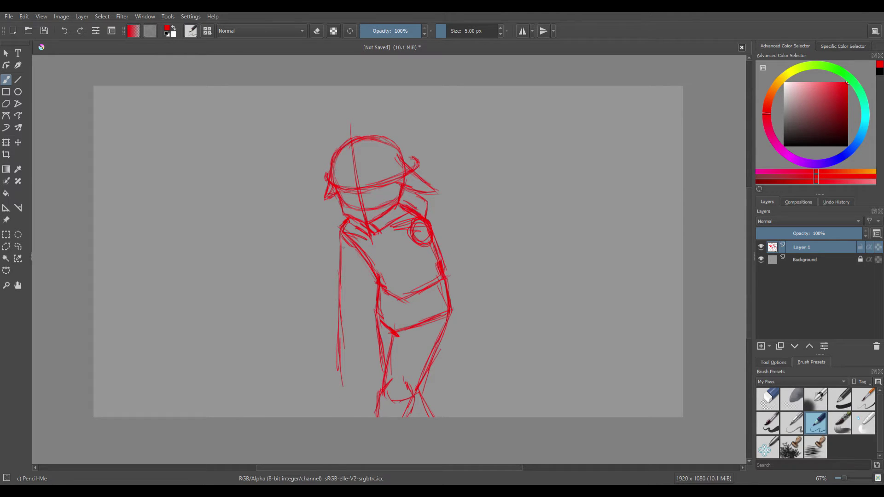
{"action": "left_click_drag", "start_coordinate": [362, 257], "coordinate": [357, 352]}
{"action": "left_click_drag", "start_coordinate": [362, 284], "coordinate": [340, 322]}
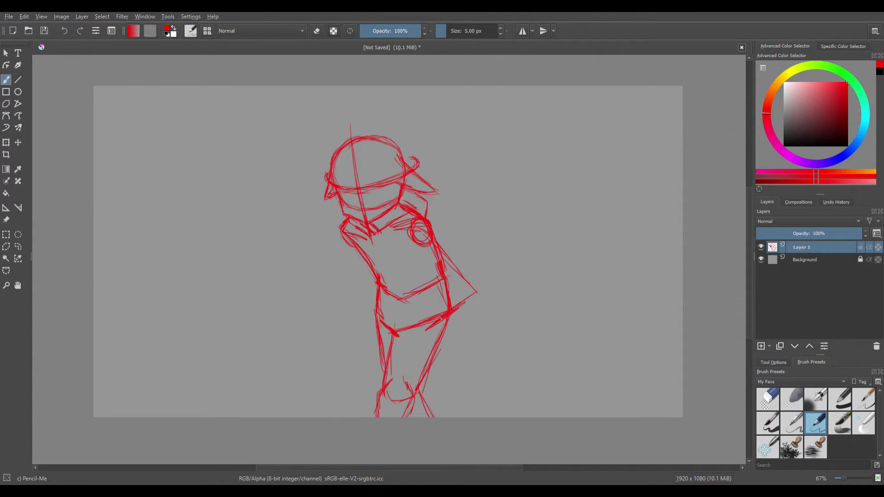
{"action": "key", "text": "ctrl+z"}
{"action": "key", "text": "ctrl+z"}
{"action": "key", "text": "ctrl+z"}
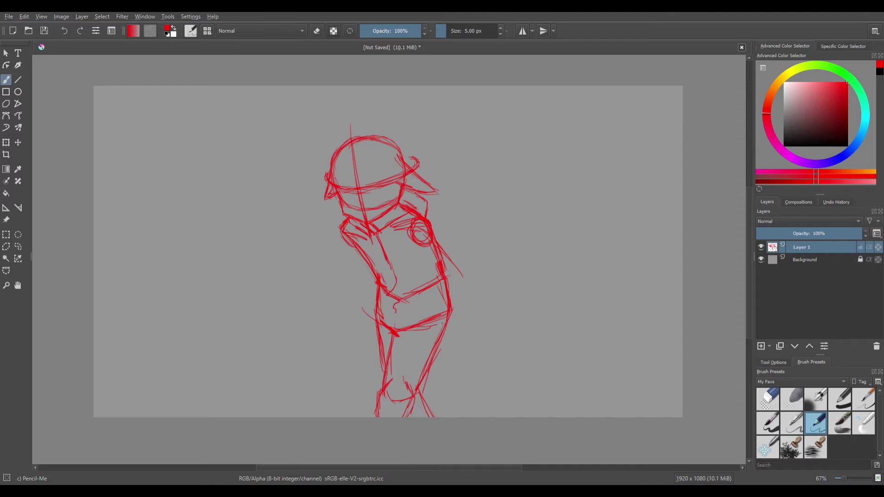
- Sketch a flared garment band around the hips with a central panel, and add fold lines on the lower torso
{"action": "mouse_move", "coordinate": [431, 328]}
{"action": "left_mouse_down"}
{"action": "mouse_move", "coordinate": [460, 317]}
{"action": "mouse_move", "coordinate": [440, 342]}
{"action": "mouse_move", "coordinate": [389, 343]}
{"action": "left_mouse_up"}
{"action": "left_click_drag", "start_coordinate": [361, 305], "coordinate": [389, 333]}
{"action": "mouse_move", "coordinate": [370, 281]}
{"action": "left_mouse_down"}
{"action": "mouse_move", "coordinate": [378, 291]}
{"action": "mouse_move", "coordinate": [364, 317]}
{"action": "left_mouse_up"}
{"action": "mouse_move", "coordinate": [448, 263]}
{"action": "left_mouse_down"}
{"action": "mouse_move", "coordinate": [452, 322]}
{"action": "mouse_move", "coordinate": [466, 316]}
{"action": "left_mouse_up"}
{"action": "mouse_move", "coordinate": [395, 309]}
{"action": "left_mouse_down"}
{"action": "mouse_move", "coordinate": [391, 328]}
{"action": "mouse_move", "coordinate": [427, 301]}
{"action": "mouse_move", "coordinate": [424, 321]}
{"action": "mouse_move", "coordinate": [434, 327]}
{"action": "left_mouse_up"}
{"action": "mouse_move", "coordinate": [399, 300]}
{"action": "left_mouse_down"}
{"action": "mouse_move", "coordinate": [383, 299]}
{"action": "mouse_move", "coordinate": [377, 310]}
{"action": "left_mouse_up"}
{"action": "left_click_drag", "start_coordinate": [447, 304], "coordinate": [436, 319]}
{"action": "mouse_move", "coordinate": [435, 254]}
{"action": "left_mouse_down"}
{"action": "mouse_move", "coordinate": [404, 288]}
{"action": "mouse_move", "coordinate": [369, 284]}
{"action": "left_mouse_up"}
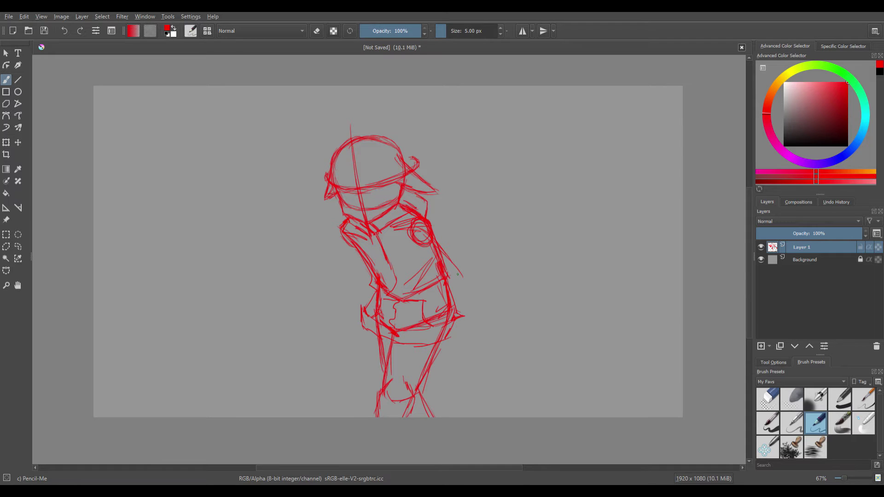
- Sketch the upper arm from the shoulder joint down to a rounded elbow and strengthen the torso's left outline
{"action": "left_click_drag", "start_coordinate": [431, 224], "coordinate": [460, 289]}
{"action": "left_click_drag", "start_coordinate": [401, 243], "coordinate": [469, 289]}
{"action": "mouse_move", "coordinate": [435, 230]}
{"action": "left_mouse_down"}
{"action": "mouse_move", "coordinate": [469, 266]}
{"action": "mouse_move", "coordinate": [411, 274]}
{"action": "left_mouse_up"}
{"action": "mouse_move", "coordinate": [340, 233]}
{"action": "left_mouse_down"}
{"action": "mouse_move", "coordinate": [363, 293]}
{"action": "mouse_move", "coordinate": [375, 295]}
{"action": "mouse_move", "coordinate": [374, 313]}
{"action": "mouse_move", "coordinate": [396, 310]}
{"action": "left_mouse_up"}
{"action": "left_click_drag", "start_coordinate": [375, 314], "coordinate": [388, 325]}
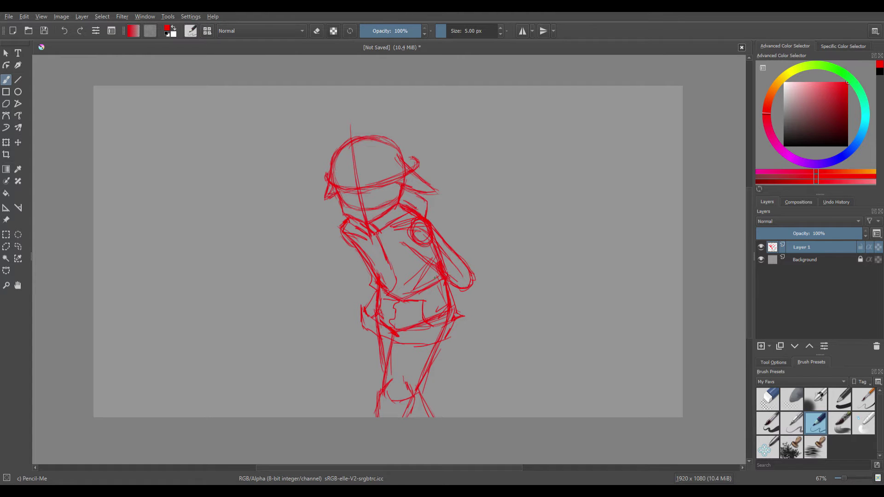
- Sketch the bent arm's forearm from the elbow back to the waist and rough in the hand resting on the hip
{"action": "mouse_move", "coordinate": [474, 286]}
{"action": "left_mouse_down"}
{"action": "mouse_move", "coordinate": [449, 269]}
{"action": "mouse_move", "coordinate": [425, 305]}
{"action": "left_mouse_up"}
{"action": "left_click_drag", "start_coordinate": [428, 297], "coordinate": [413, 312]}
{"action": "left_click_drag", "start_coordinate": [406, 330], "coordinate": [452, 321]}
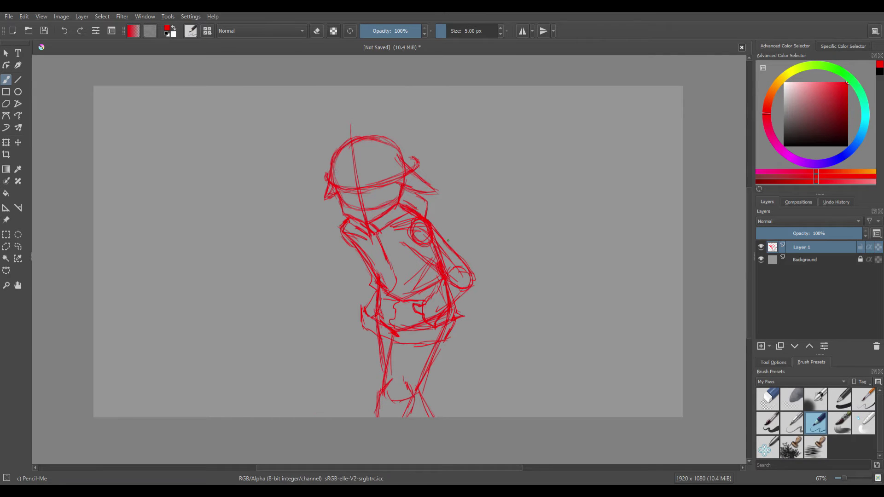
{"action": "left_click_drag", "start_coordinate": [440, 286], "coordinate": [433, 299]}
{"action": "left_click_drag", "start_coordinate": [345, 246], "coordinate": [259, 305]}
{"action": "key", "text": "ctrl+z"}
{"action": "left_click_drag", "start_coordinate": [345, 244], "coordinate": [285, 179]}
{"action": "mouse_move", "coordinate": [282, 185]}
{"action": "left_mouse_down"}
{"action": "mouse_move", "coordinate": [319, 227]}
{"action": "mouse_move", "coordinate": [326, 179]}
{"action": "left_mouse_up"}
{"action": "key", "text": "ctrl+z"}
{"action": "key", "text": "ctrl+z"}
{"action": "mouse_move", "coordinate": [339, 222]}
{"action": "left_mouse_down"}
{"action": "mouse_move", "coordinate": [290, 185]}
{"action": "mouse_move", "coordinate": [322, 175]}
{"action": "mouse_move", "coordinate": [288, 193]}
{"action": "mouse_move", "coordinate": [304, 184]}
{"action": "mouse_move", "coordinate": [293, 189]}
{"action": "mouse_move", "coordinate": [304, 198]}
{"action": "left_mouse_up"}
{"action": "key", "text": "ctrl+z"}
- Sketch the other arm raised from the shoulder to a rounded elbow, with the forearm folded back behind the head
{"action": "left_click_drag", "start_coordinate": [315, 210], "coordinate": [335, 227]}
{"action": "mouse_move", "coordinate": [295, 201]}
{"action": "left_mouse_down"}
{"action": "mouse_move", "coordinate": [366, 259]}
{"action": "mouse_move", "coordinate": [306, 206]}
{"action": "mouse_move", "coordinate": [317, 217]}
{"action": "left_mouse_up"}
{"action": "mouse_move", "coordinate": [309, 174]}
{"action": "left_mouse_down"}
{"action": "mouse_move", "coordinate": [322, 175]}
{"action": "mouse_move", "coordinate": [339, 199]}
{"action": "left_mouse_up"}
{"action": "left_click_drag", "start_coordinate": [299, 196], "coordinate": [308, 205]}
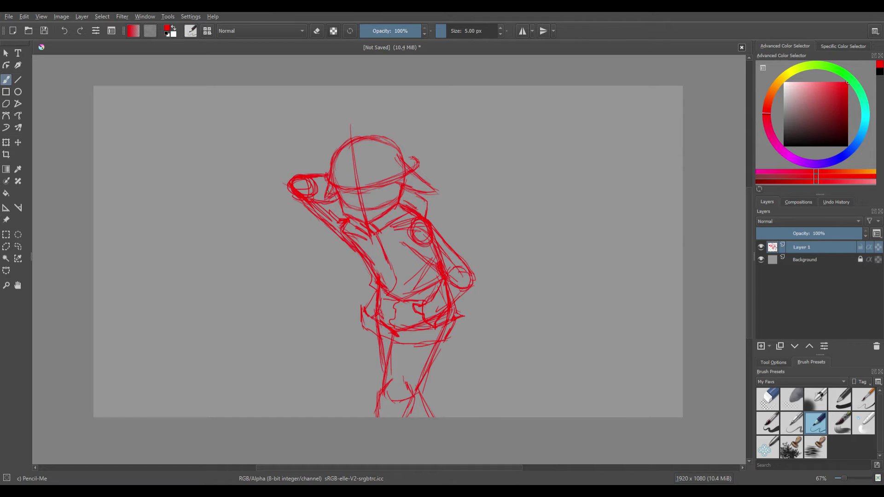
- Strengthen the waist outline, then erase the old shoulder lines beneath the raised arm and redraw that joint
{"action": "left_click_drag", "start_coordinate": [415, 173], "coordinate": [436, 195]}
{"action": "left_click_drag", "start_coordinate": [369, 265], "coordinate": [376, 309]}
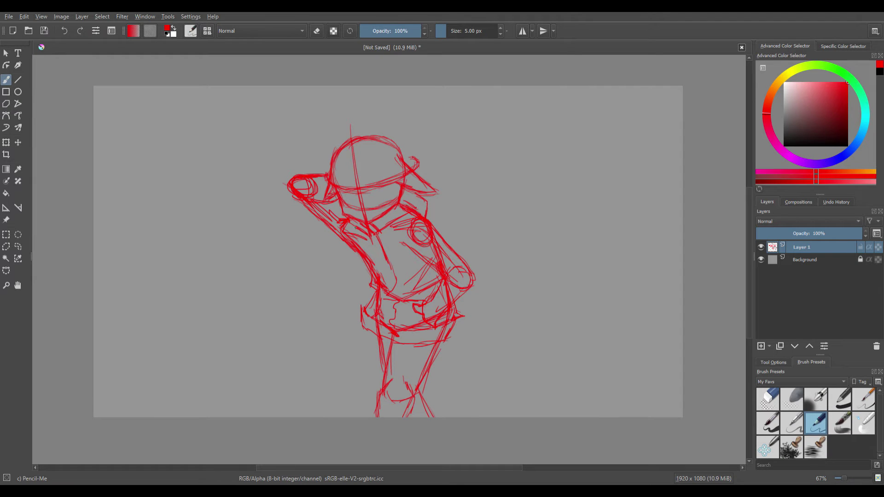
{"action": "left_click_drag", "start_coordinate": [390, 230], "coordinate": [398, 244]}
{"action": "mouse_move", "coordinate": [348, 221]}
{"action": "left_mouse_down"}
{"action": "mouse_move", "coordinate": [361, 236]}
{"action": "mouse_move", "coordinate": [327, 214]}
{"action": "left_mouse_up"}
{"action": "key", "text": "slash"}
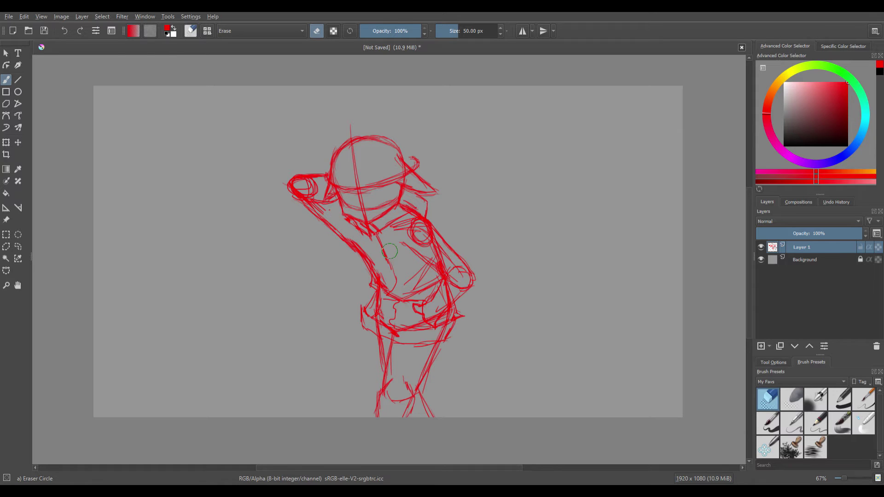
{"action": "key", "text": "e"}
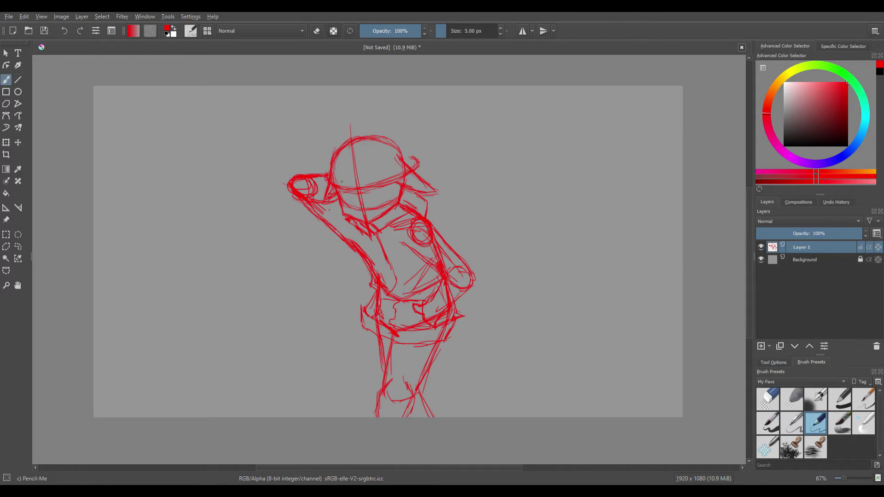
{"action": "left_click_drag", "start_coordinate": [317, 210], "coordinate": [341, 229]}
{"action": "left_click_drag", "start_coordinate": [354, 224], "coordinate": [364, 238]}
- Freehand-select the raised arm's elbow and forearm, transform it closer to the head and slightly taller, and return to the brush
{"action": "key", "text": "l"}
{"action": "mouse_move", "coordinate": [317, 164]}
{"action": "left_mouse_down"}
{"action": "mouse_move", "coordinate": [329, 209]}
{"action": "mouse_move", "coordinate": [300, 170]}
{"action": "left_mouse_up"}
{"action": "left_click", "coordinate": [6, 143]}
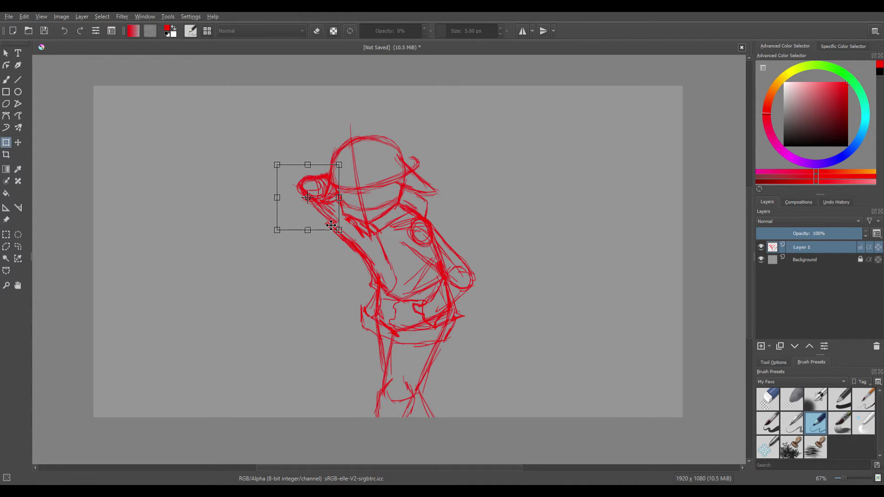
{"action": "left_click_drag", "start_coordinate": [308, 231], "coordinate": [311, 243]}
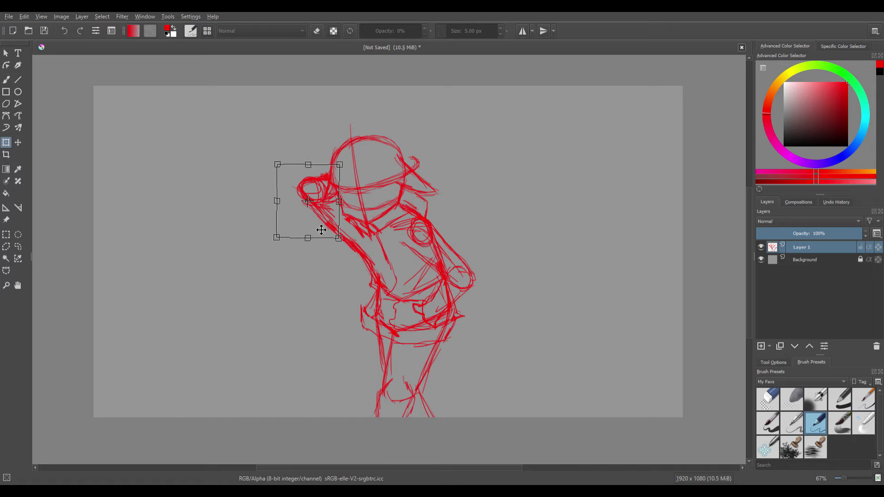
{"action": "key", "text": "b"}
- Darken the torso's front line and add short fold strokes at the raised shoulder and along the bent arm
{"action": "left_click_drag", "start_coordinate": [378, 244], "coordinate": [394, 285]}
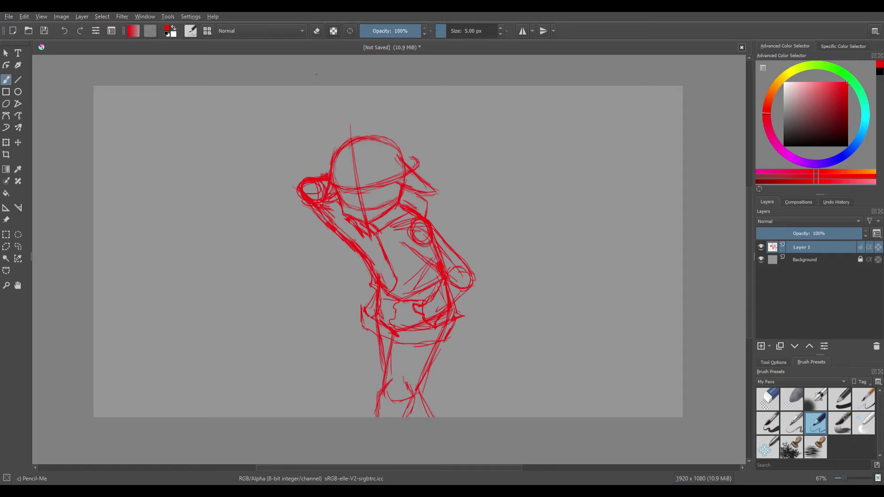
{"action": "left_click_drag", "start_coordinate": [355, 233], "coordinate": [363, 253]}
{"action": "key", "text": "ctrl+z"}
{"action": "left_click_drag", "start_coordinate": [352, 224], "coordinate": [357, 248]}
{"action": "left_click_drag", "start_coordinate": [344, 225], "coordinate": [349, 236]}
{"action": "left_click_drag", "start_coordinate": [418, 248], "coordinate": [403, 258]}
{"action": "key", "text": "ctrl+z"}
{"action": "mouse_move", "coordinate": [427, 220]}
{"action": "left_mouse_down"}
{"action": "mouse_move", "coordinate": [469, 267]}
{"action": "mouse_move", "coordinate": [420, 272]}
{"action": "left_mouse_up"}
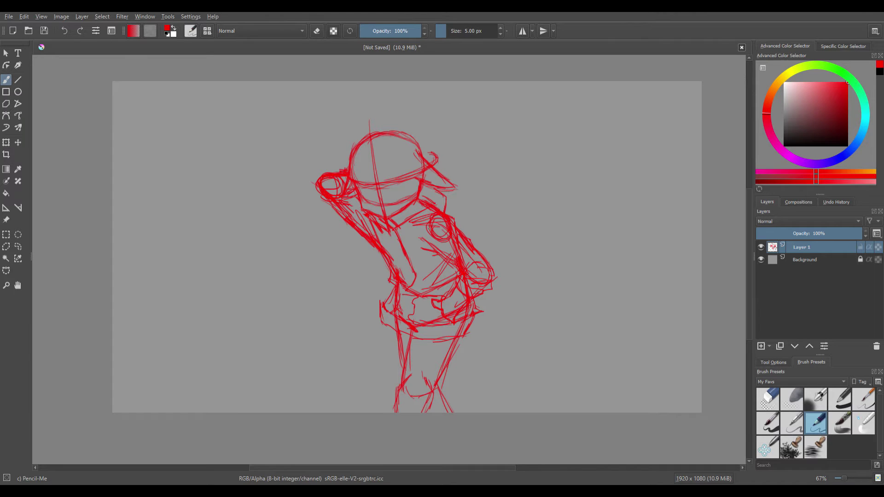
- Sketch fabric folds and hems on the thighs and knees, and touch up the bent arm and shoulder lines
{"action": "mouse_move", "coordinate": [434, 340]}
{"action": "left_mouse_down"}
{"action": "mouse_move", "coordinate": [429, 316]}
{"action": "mouse_move", "coordinate": [390, 356]}
{"action": "left_mouse_up"}
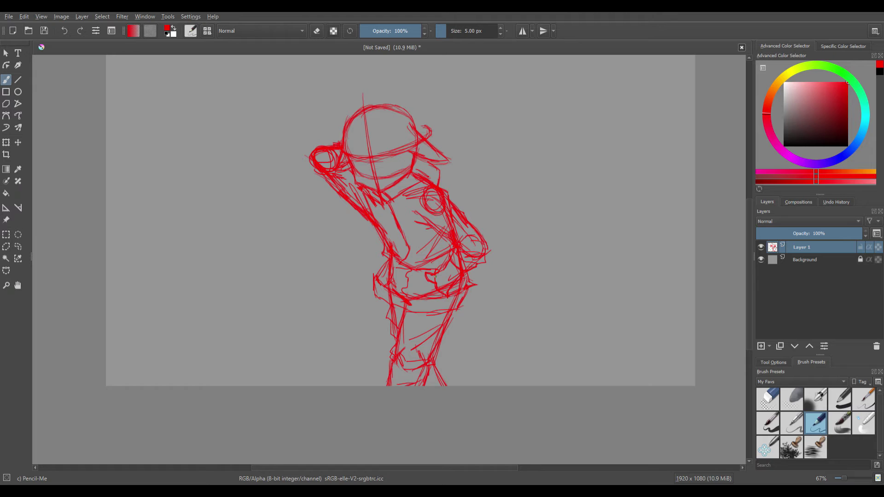
{"action": "left_click_drag", "start_coordinate": [451, 237], "coordinate": [435, 253]}
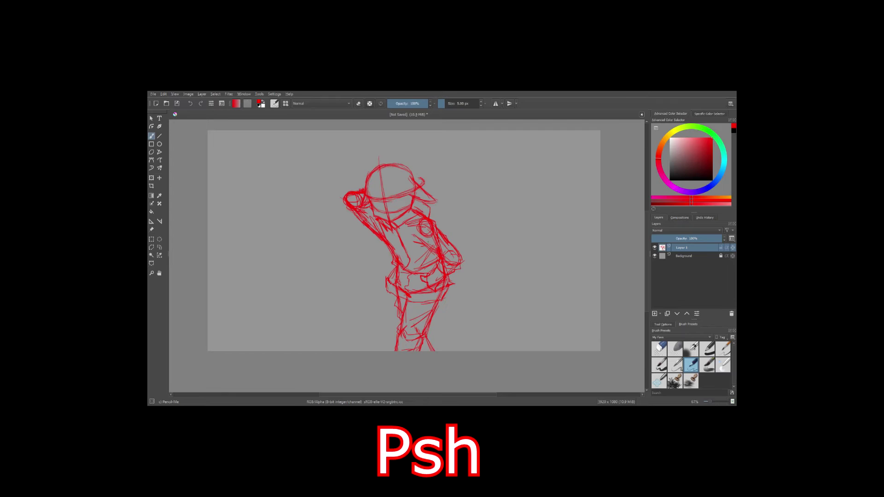
{"action": "left_click_drag", "start_coordinate": [536, 302], "coordinate": [540, 287]}
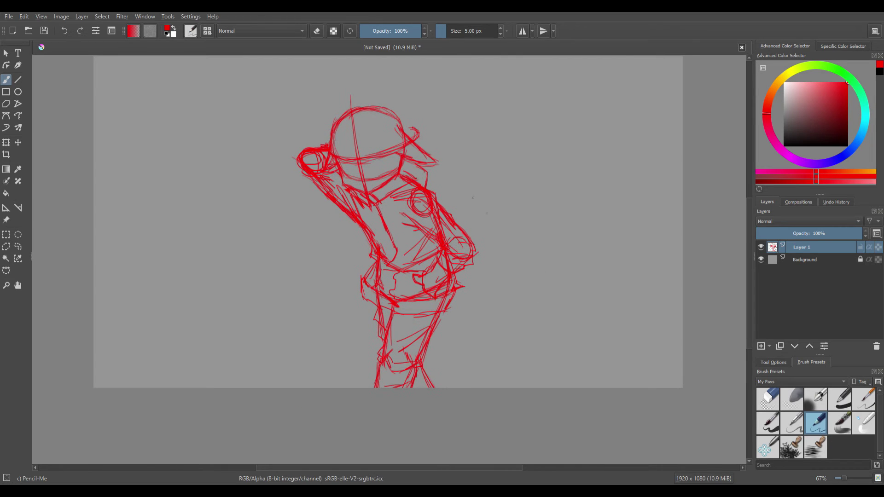
{"action": "left_click_drag", "start_coordinate": [443, 210], "coordinate": [443, 207]}
{"action": "left_click_drag", "start_coordinate": [422, 164], "coordinate": [411, 157]}
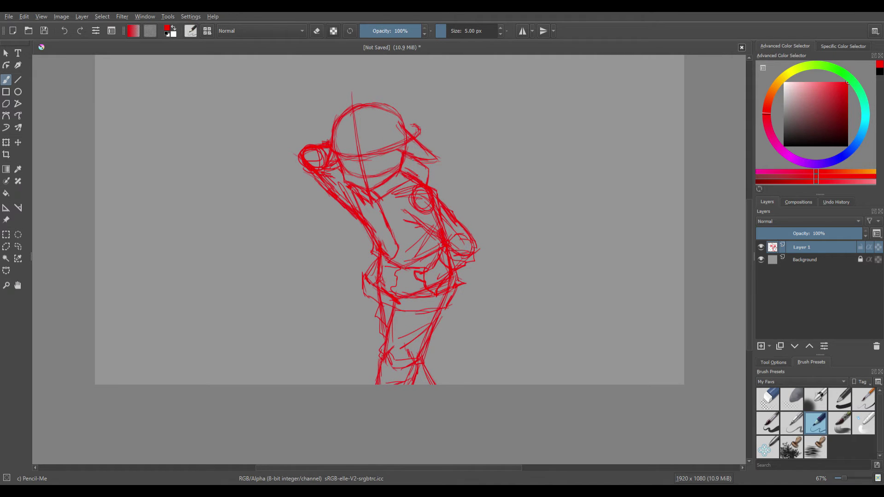
{"action": "left_click_drag", "start_coordinate": [432, 177], "coordinate": [434, 199]}
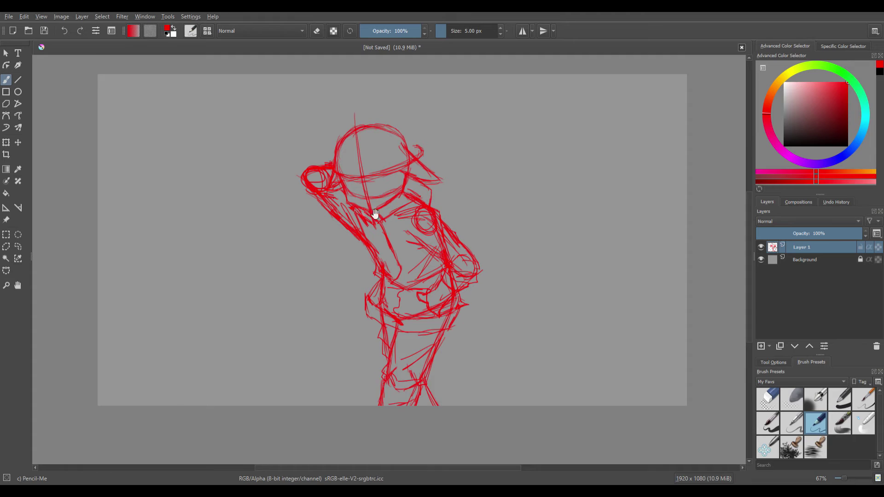
{"action": "left_click_drag", "start_coordinate": [375, 213], "coordinate": [360, 201]}
- Sketch a long tail sweeping from the hip behind the legs and up to the left, ending in a two-lobed fluke
{"action": "mouse_move", "coordinate": [444, 331]}
{"action": "left_mouse_down"}
{"action": "mouse_move", "coordinate": [444, 306]}
{"action": "mouse_move", "coordinate": [492, 329]}
{"action": "mouse_move", "coordinate": [458, 313]}
{"action": "mouse_move", "coordinate": [227, 262]}
{"action": "left_mouse_up"}
{"action": "key", "text": "ctrl+z"}
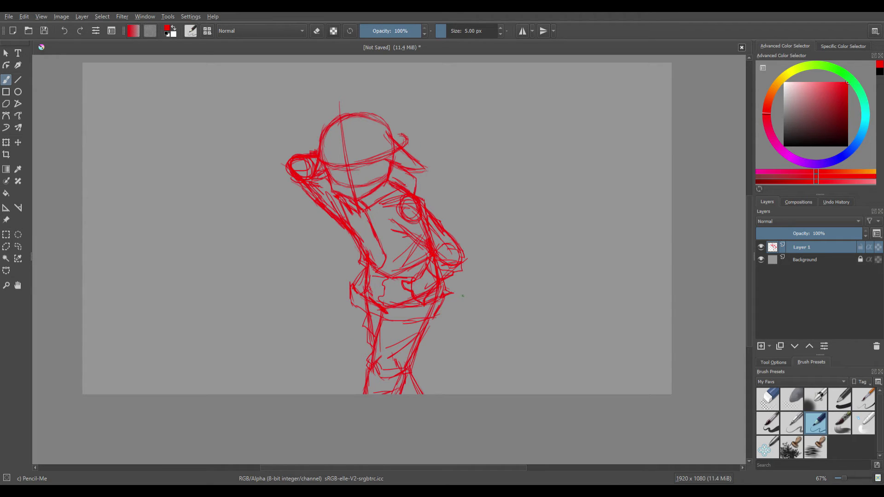
{"action": "key", "text": "ctrl+z"}
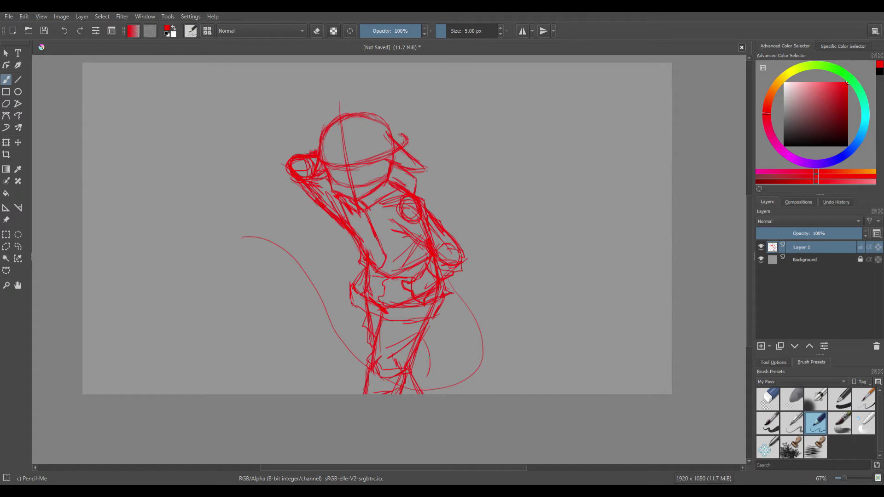
{"action": "mouse_move", "coordinate": [421, 342]}
{"action": "left_mouse_down"}
{"action": "mouse_move", "coordinate": [408, 384]}
{"action": "mouse_move", "coordinate": [417, 365]}
{"action": "mouse_move", "coordinate": [458, 362]}
{"action": "mouse_move", "coordinate": [465, 386]}
{"action": "left_mouse_up"}
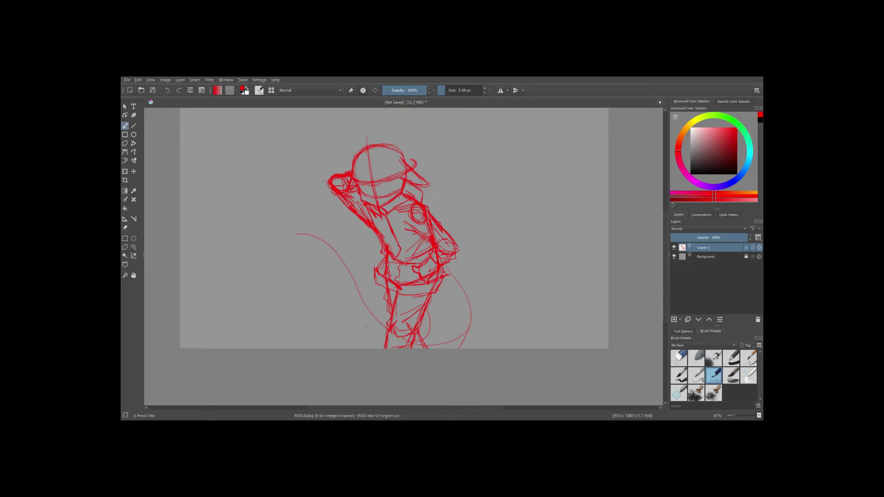
{"action": "left_click_drag", "start_coordinate": [277, 273], "coordinate": [296, 300]}
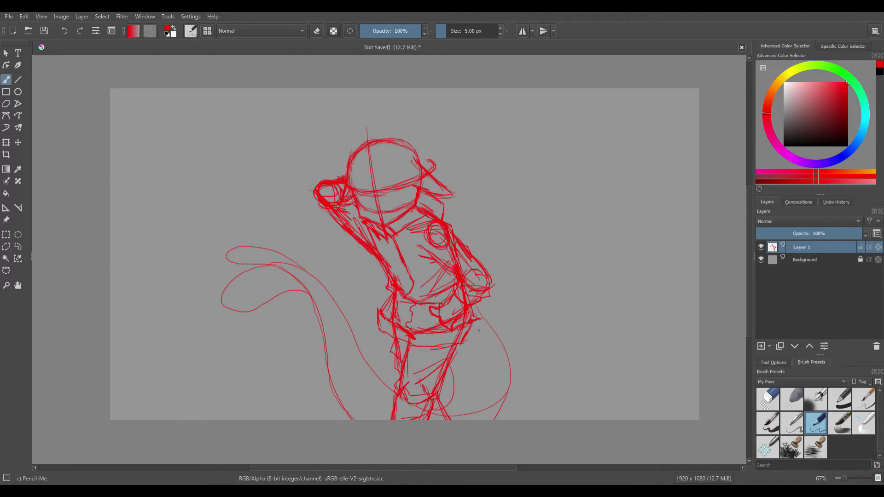
- Erase the lower leg lines beneath the knees where the tail crosses them, and return to the brush
{"action": "key", "text": "e"}
{"action": "mouse_move", "coordinate": [403, 415]}
{"action": "left_mouse_down"}
{"action": "mouse_move", "coordinate": [388, 399]}
{"action": "mouse_move", "coordinate": [425, 420]}
{"action": "mouse_move", "coordinate": [456, 416]}
{"action": "mouse_move", "coordinate": [443, 413]}
{"action": "left_mouse_up"}
{"action": "key", "text": "e"}
- Sketch a large curled ram horn on the right side of the head and a smaller pointed horn on the left
{"action": "mouse_move", "coordinate": [389, 158]}
{"action": "left_mouse_down"}
{"action": "mouse_move", "coordinate": [413, 152]}
{"action": "mouse_move", "coordinate": [450, 180]}
{"action": "left_mouse_up"}
{"action": "key", "text": "ctrl+z"}
{"action": "left_click_drag", "start_coordinate": [367, 180], "coordinate": [352, 184]}
{"action": "mouse_move", "coordinate": [361, 174]}
{"action": "left_mouse_down"}
{"action": "mouse_move", "coordinate": [359, 164]}
{"action": "mouse_move", "coordinate": [368, 179]}
{"action": "left_mouse_up"}
{"action": "left_click_drag", "start_coordinate": [422, 198], "coordinate": [415, 187]}
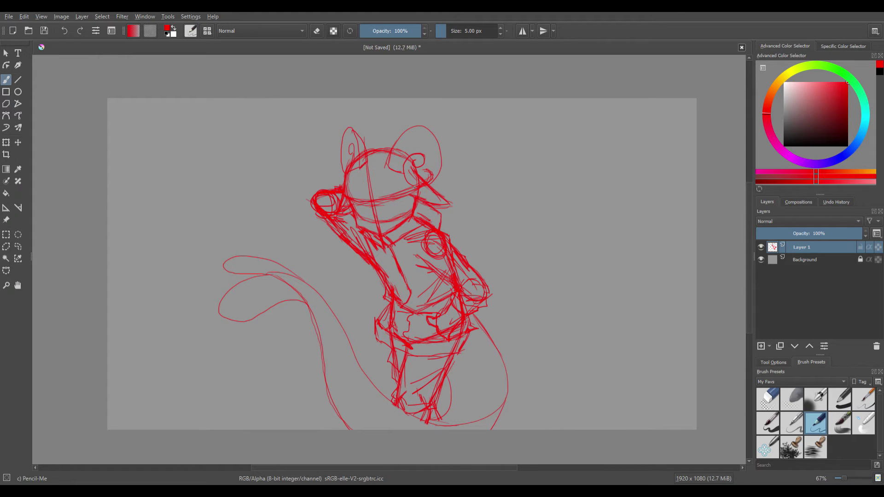
- Undo the smaller left horn and redraw it as a narrower upright shape with an inner curl line
{"action": "key", "text": "ctrl+z"}
{"action": "key", "text": "ctrl+z"}
{"action": "mouse_move", "coordinate": [358, 159]}
{"action": "left_mouse_down"}
{"action": "mouse_move", "coordinate": [351, 131]}
{"action": "mouse_move", "coordinate": [345, 171]}
{"action": "left_mouse_up"}
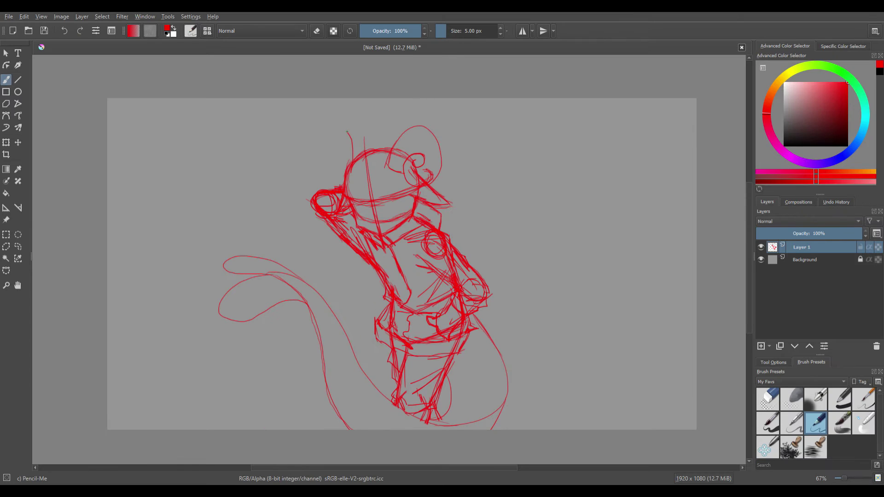
{"action": "left_click_drag", "start_coordinate": [347, 132], "coordinate": [345, 169]}
{"action": "left_click_drag", "start_coordinate": [348, 153], "coordinate": [352, 167]}
{"action": "left_click_drag", "start_coordinate": [431, 163], "coordinate": [406, 150]}
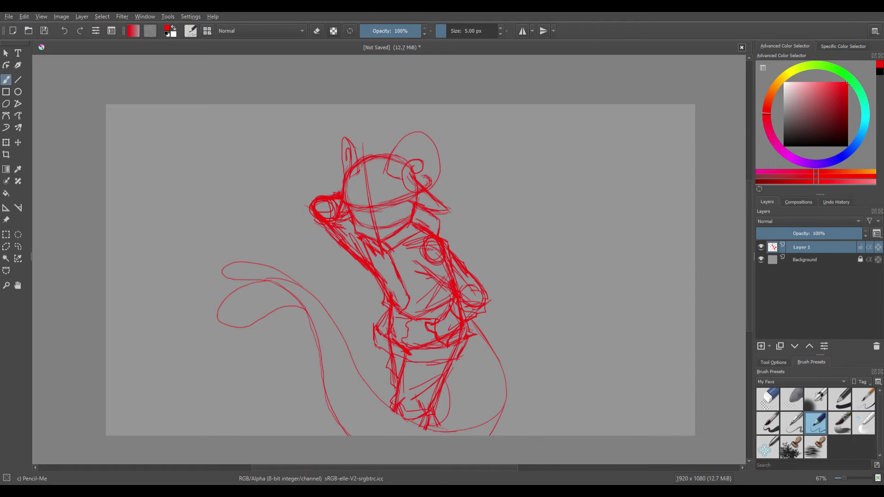
{"action": "key", "text": "ctrl+z"}
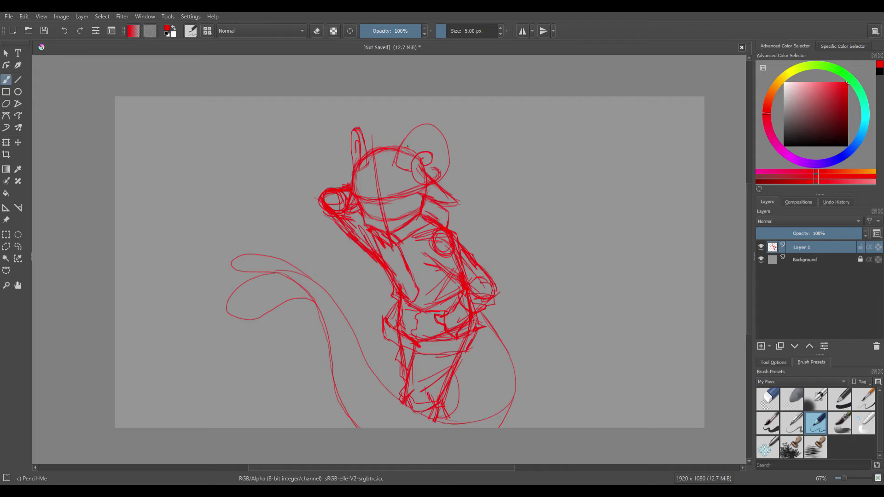
- Examine the head, the horns and the overall proportions of the figure
{"action": "left_click_drag", "start_coordinate": [423, 238], "coordinate": [420, 237]}
{"action": "left_click_drag", "start_coordinate": [429, 202], "coordinate": [439, 203]}
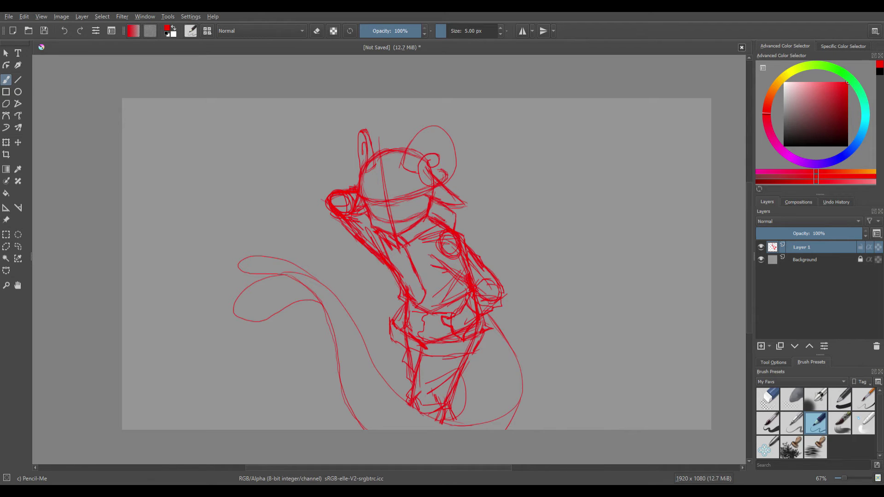
{"action": "scroll", "coordinate": [337, 183], "scroll_direction": "up", "scroll_amount": 1}
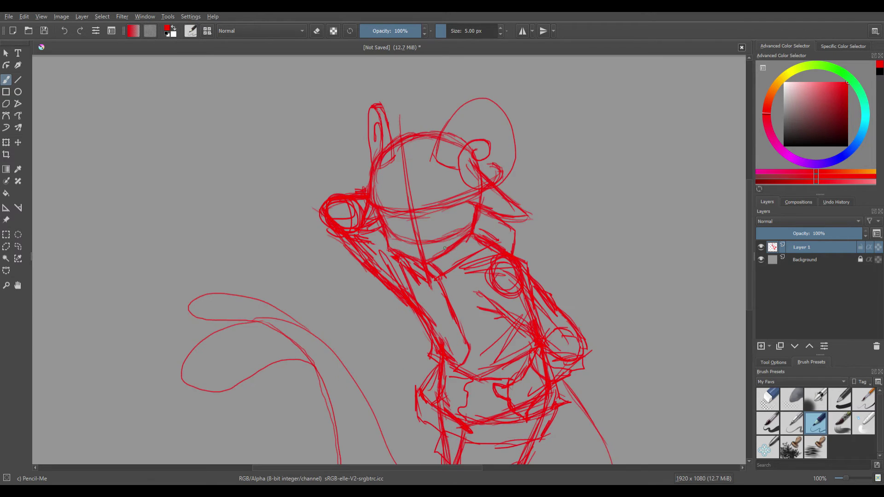
{"action": "key", "text": "minus"}
{"action": "key", "text": "minus"}
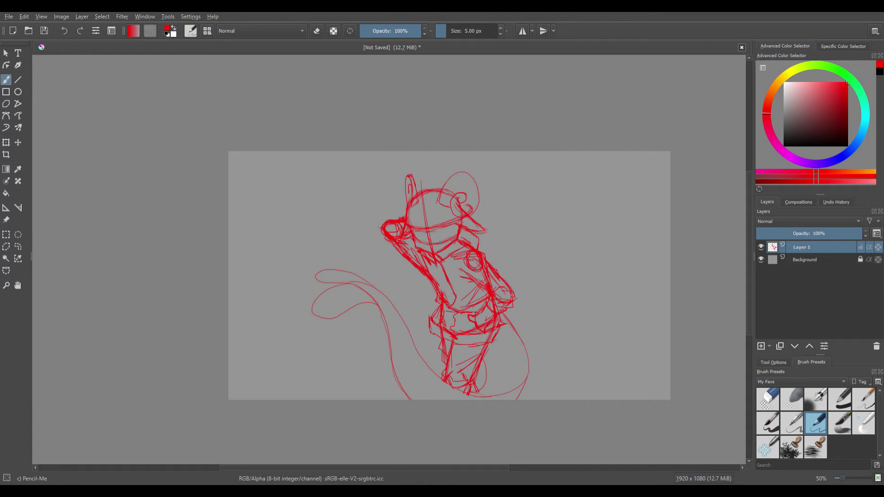
{"action": "scroll", "coordinate": [396, 255], "scroll_direction": "up", "scroll_amount": 4}
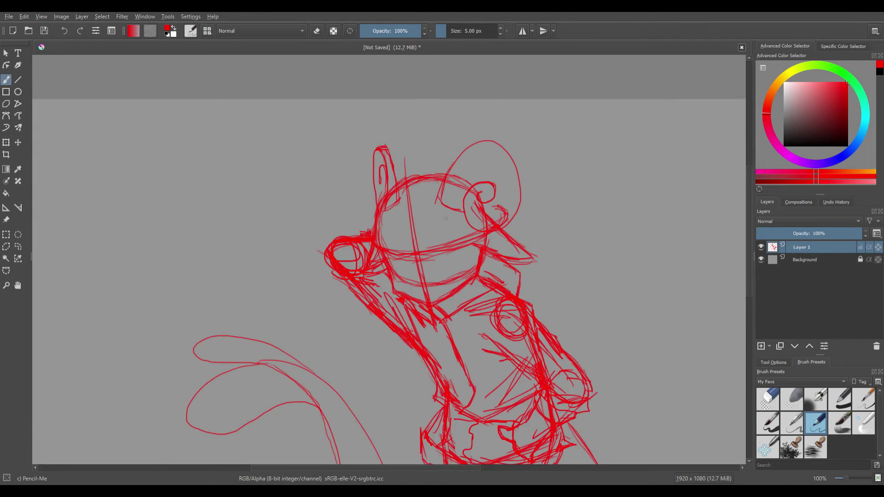
{"action": "left_click_drag", "start_coordinate": [423, 261], "coordinate": [425, 184]}
{"action": "left_click_drag", "start_coordinate": [364, 144], "coordinate": [361, 177]}
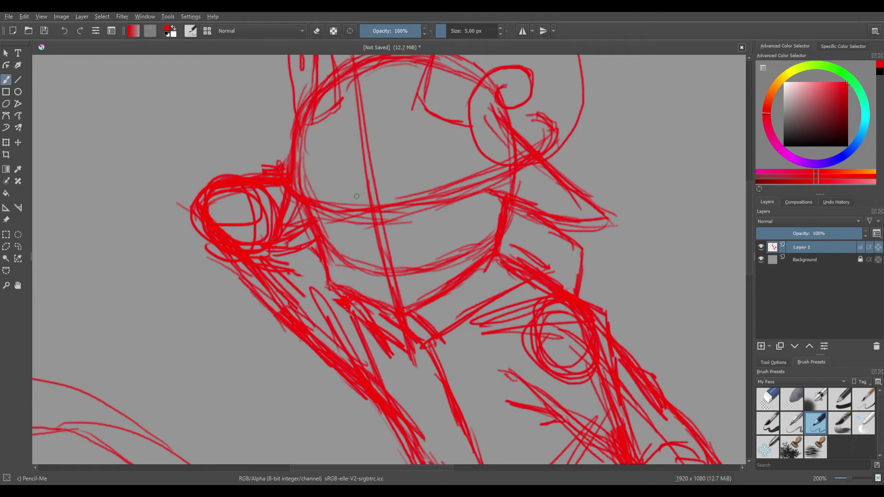
{"action": "scroll", "coordinate": [356, 196], "scroll_direction": "down", "scroll_amount": 4}
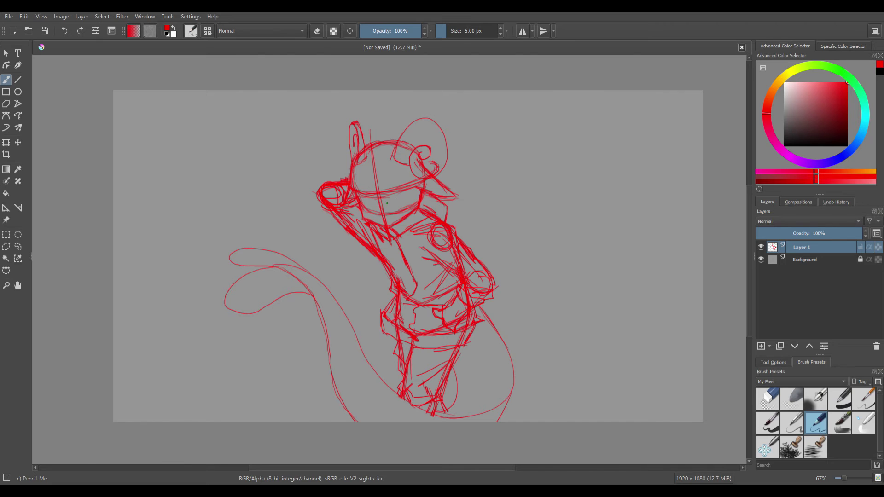
- Sketch both eyes under the brow line, each with an upper lid stroke, an oval iris and a short outer corner line
{"action": "scroll", "coordinate": [387, 204], "scroll_direction": "up", "scroll_amount": 6}
{"action": "left_click_drag", "start_coordinate": [466, 193], "coordinate": [507, 202]}
{"action": "left_click_drag", "start_coordinate": [504, 215], "coordinate": [497, 245]}
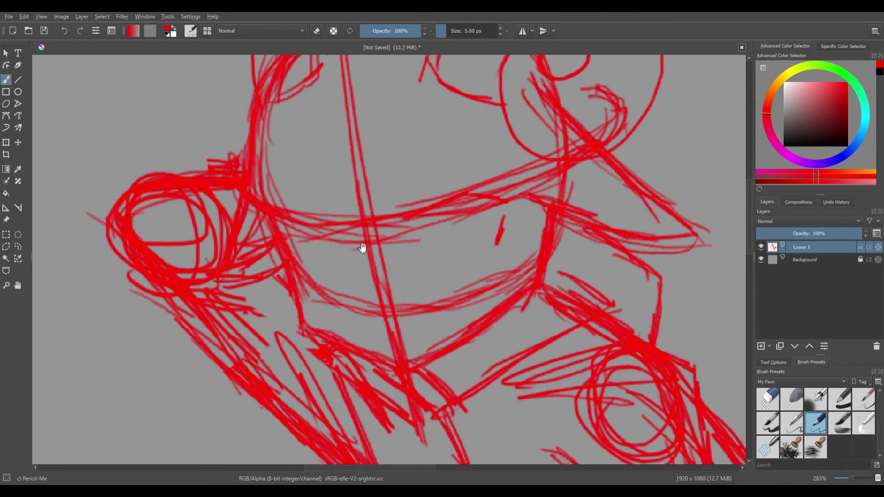
{"action": "left_click_drag", "start_coordinate": [363, 248], "coordinate": [383, 253]}
{"action": "mouse_move", "coordinate": [338, 219]}
{"action": "left_mouse_down"}
{"action": "mouse_move", "coordinate": [314, 234]}
{"action": "mouse_move", "coordinate": [322, 231]}
{"action": "mouse_move", "coordinate": [335, 261]}
{"action": "left_mouse_up"}
{"action": "mouse_move", "coordinate": [417, 253]}
{"action": "left_mouse_down"}
{"action": "mouse_move", "coordinate": [411, 226]}
{"action": "mouse_move", "coordinate": [438, 241]}
{"action": "left_mouse_up"}
{"action": "mouse_move", "coordinate": [446, 202]}
{"action": "left_mouse_down"}
{"action": "mouse_move", "coordinate": [471, 250]}
{"action": "mouse_move", "coordinate": [478, 222]}
{"action": "mouse_move", "coordinate": [469, 197]}
{"action": "left_mouse_up"}
{"action": "left_click_drag", "start_coordinate": [338, 222], "coordinate": [346, 222]}
{"action": "scroll", "coordinate": [456, 211], "scroll_direction": "down", "scroll_amount": 5}
{"action": "scroll", "coordinate": [443, 209], "scroll_direction": "up", "scroll_amount": 5}
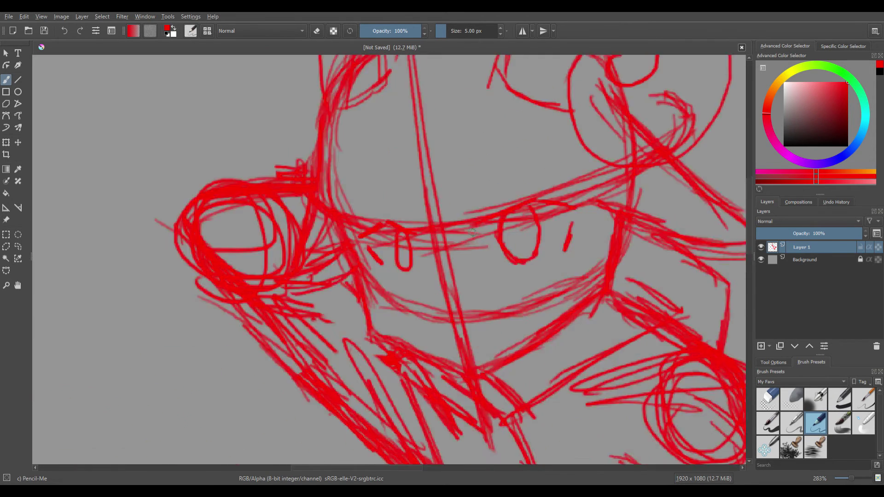
- Add two short angled strokes for the mouth on the lower face, just left of the centre line
{"action": "left_click_drag", "start_coordinate": [506, 219], "coordinate": [498, 193]}
{"action": "left_click_drag", "start_coordinate": [428, 228], "coordinate": [430, 235]}
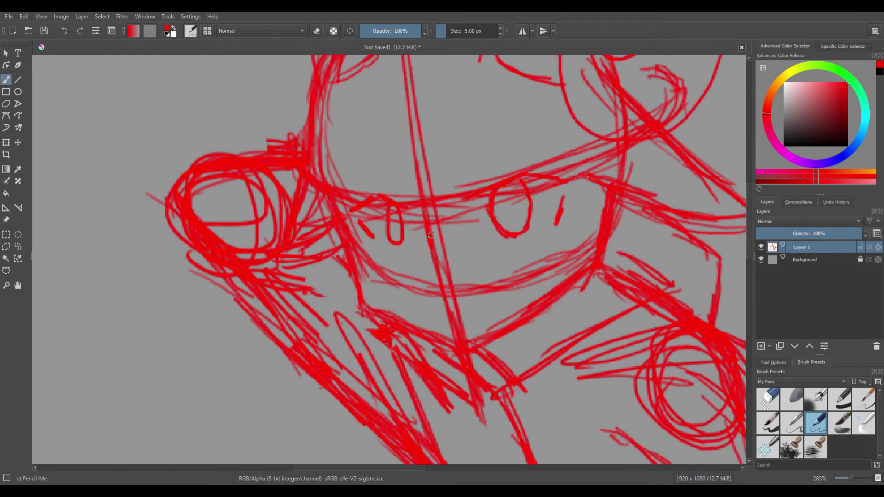
{"action": "scroll", "coordinate": [602, 236], "scroll_direction": "down", "scroll_amount": 4}
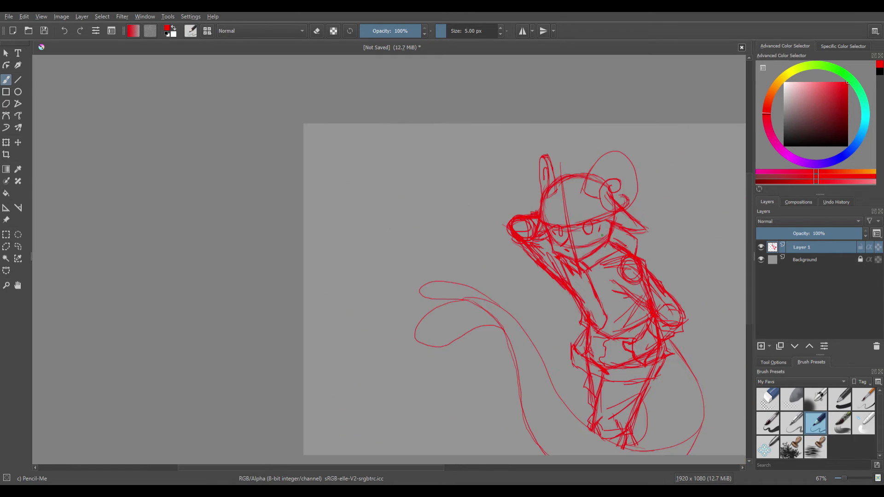
{"action": "scroll", "coordinate": [602, 235], "scroll_direction": "up", "scroll_amount": 4}
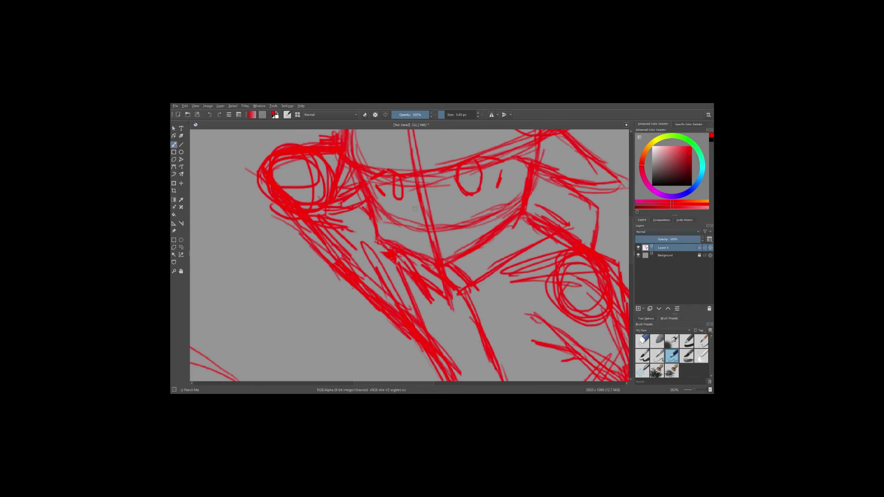
{"action": "scroll", "coordinate": [415, 208], "scroll_direction": "down", "scroll_amount": 4}
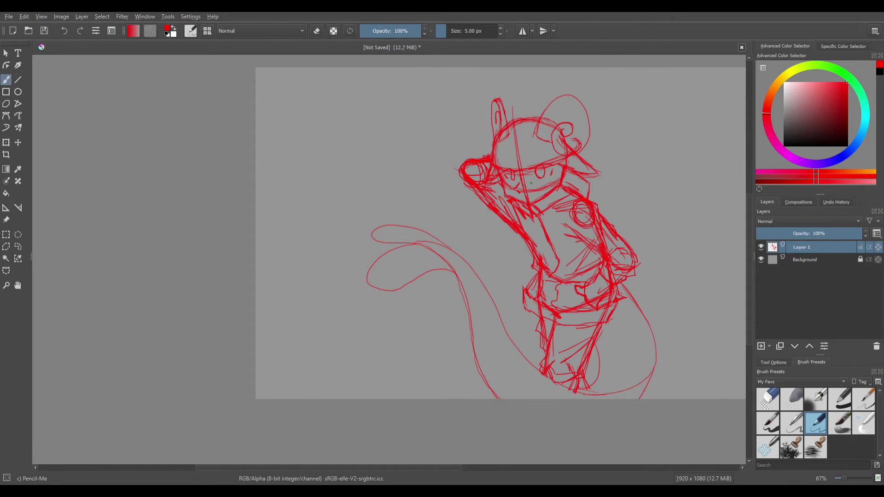
{"action": "scroll", "coordinate": [531, 183], "scroll_direction": "up", "scroll_amount": 4}
{"action": "left_click_drag", "start_coordinate": [498, 137], "coordinate": [496, 165]}
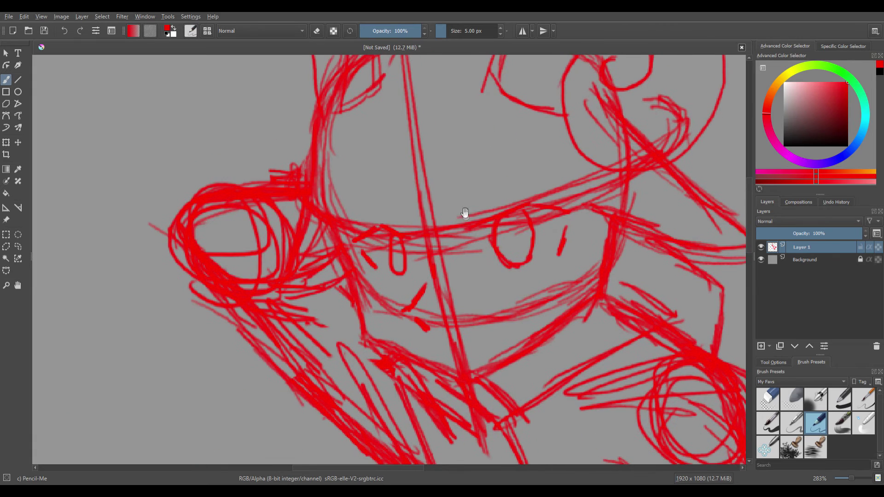
- Sketch a short angled eyebrow above each eye
{"action": "left_click_drag", "start_coordinate": [460, 208], "coordinate": [465, 195]}
{"action": "left_click_drag", "start_coordinate": [456, 163], "coordinate": [450, 169]}
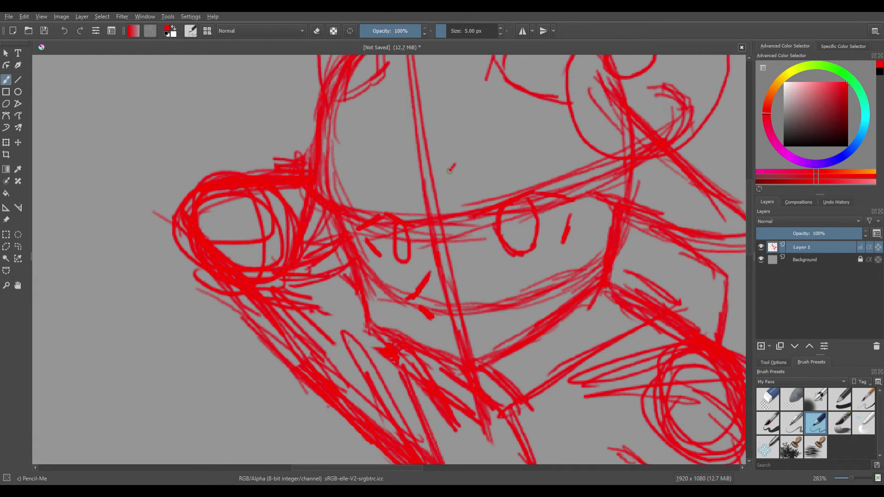
{"action": "scroll", "coordinate": [520, 212], "scroll_direction": "down", "scroll_amount": 4}
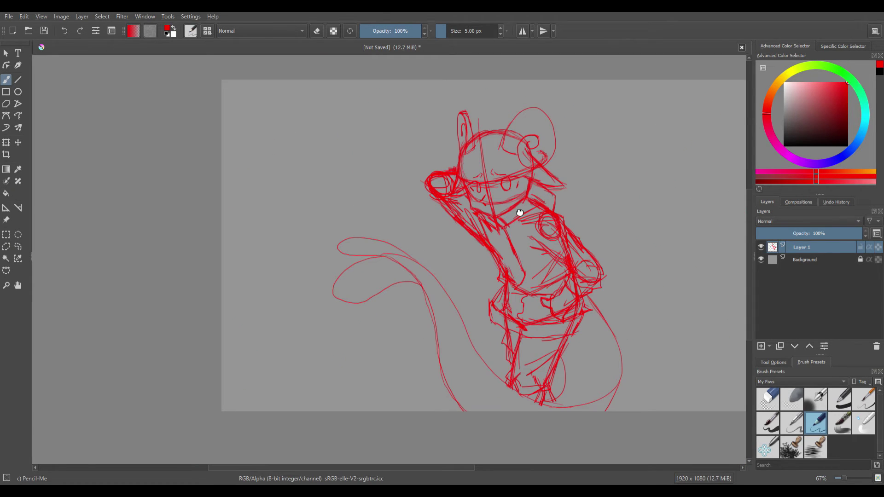
{"action": "left_click_drag", "start_coordinate": [520, 212], "coordinate": [514, 215]}
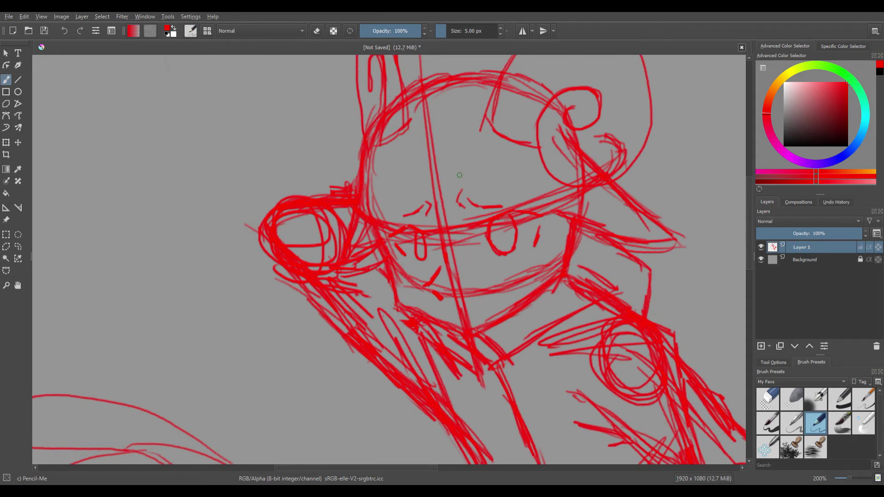
- Sketch a pointed hair tuft on top of the head and a flicked-out tuft beside the left horn
{"action": "left_click_drag", "start_coordinate": [460, 175], "coordinate": [465, 235]}
{"action": "mouse_move", "coordinate": [507, 127]}
{"action": "left_mouse_down"}
{"action": "mouse_move", "coordinate": [442, 110]}
{"action": "mouse_move", "coordinate": [428, 95]}
{"action": "mouse_move", "coordinate": [427, 140]}
{"action": "left_mouse_up"}
{"action": "mouse_move", "coordinate": [364, 174]}
{"action": "left_mouse_down"}
{"action": "mouse_move", "coordinate": [397, 188]}
{"action": "mouse_move", "coordinate": [405, 176]}
{"action": "left_mouse_up"}
{"action": "mouse_move", "coordinate": [404, 169]}
{"action": "left_mouse_down"}
{"action": "mouse_move", "coordinate": [367, 189]}
{"action": "mouse_move", "coordinate": [371, 225]}
{"action": "mouse_move", "coordinate": [405, 228]}
{"action": "mouse_move", "coordinate": [409, 218]}
{"action": "left_mouse_up"}
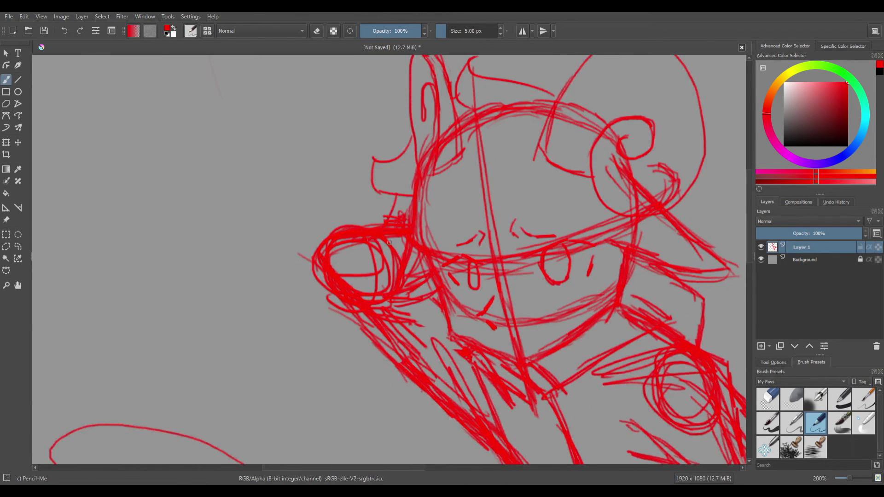
- Sketch hanging hair locks on both sides of the face and a small outward flick below the right horn
{"action": "left_click_drag", "start_coordinate": [567, 191], "coordinate": [498, 187]}
{"action": "left_click_drag", "start_coordinate": [413, 182], "coordinate": [432, 178]}
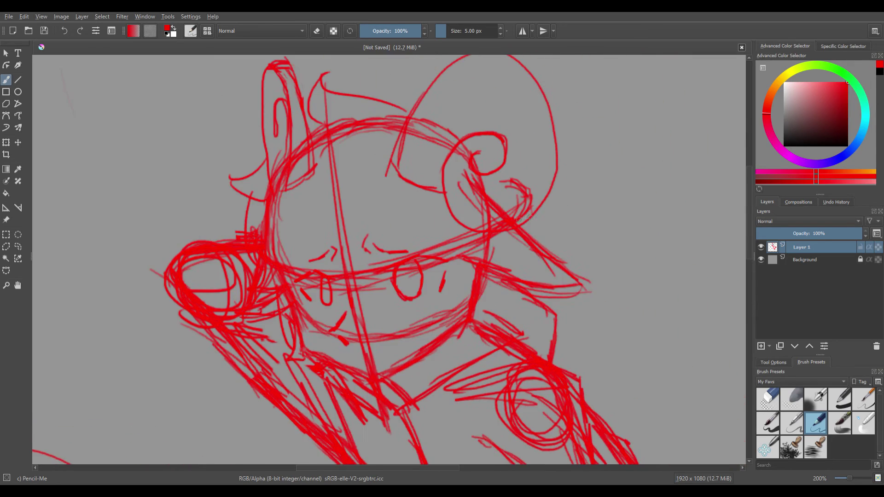
{"action": "left_click_drag", "start_coordinate": [530, 220], "coordinate": [535, 243]}
{"action": "mouse_move", "coordinate": [490, 285]}
{"action": "left_mouse_down"}
{"action": "mouse_move", "coordinate": [504, 236]}
{"action": "mouse_move", "coordinate": [505, 273]}
{"action": "mouse_move", "coordinate": [495, 276]}
{"action": "mouse_move", "coordinate": [510, 262]}
{"action": "mouse_move", "coordinate": [476, 282]}
{"action": "mouse_move", "coordinate": [485, 259]}
{"action": "left_mouse_up"}
{"action": "left_click_drag", "start_coordinate": [424, 195], "coordinate": [457, 227]}
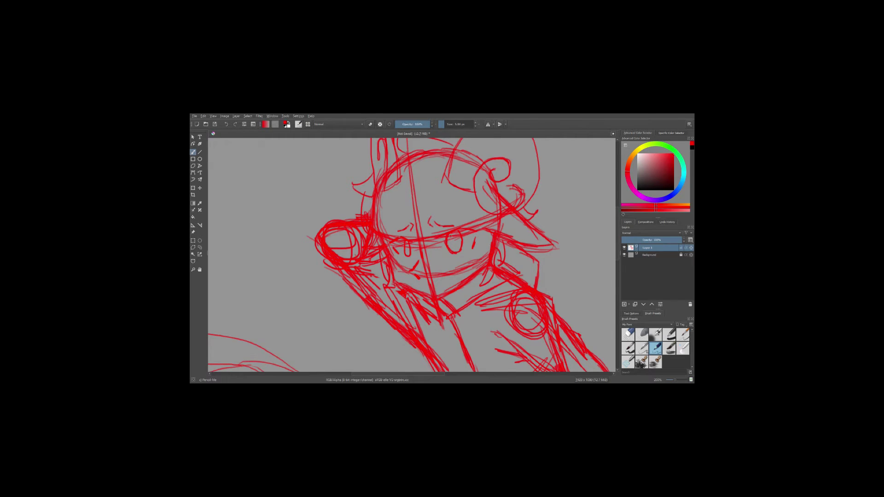
{"action": "left_click_drag", "start_coordinate": [424, 203], "coordinate": [440, 229]}
{"action": "key", "text": "ctrl+z"}
{"action": "mouse_move", "coordinate": [431, 170]}
{"action": "left_mouse_down"}
{"action": "mouse_move", "coordinate": [437, 220]}
{"action": "mouse_move", "coordinate": [419, 211]}
{"action": "mouse_move", "coordinate": [444, 177]}
{"action": "mouse_move", "coordinate": [431, 207]}
{"action": "left_mouse_up"}
{"action": "key", "text": "ctrl+z"}
{"action": "key", "text": "ctrl+z"}
{"action": "key", "text": "ctrl+z"}
{"action": "mouse_move", "coordinate": [393, 163]}
{"action": "left_mouse_down"}
{"action": "mouse_move", "coordinate": [376, 221]}
{"action": "mouse_move", "coordinate": [407, 248]}
{"action": "left_mouse_up"}
{"action": "key", "text": "ctrl+z"}
{"action": "left_click_drag", "start_coordinate": [387, 162], "coordinate": [415, 243]}
{"action": "mouse_move", "coordinate": [419, 172]}
{"action": "left_mouse_down"}
{"action": "mouse_move", "coordinate": [454, 216]}
{"action": "mouse_move", "coordinate": [475, 212]}
{"action": "left_mouse_up"}
{"action": "scroll", "coordinate": [468, 171], "scroll_direction": "down", "scroll_amount": 4}
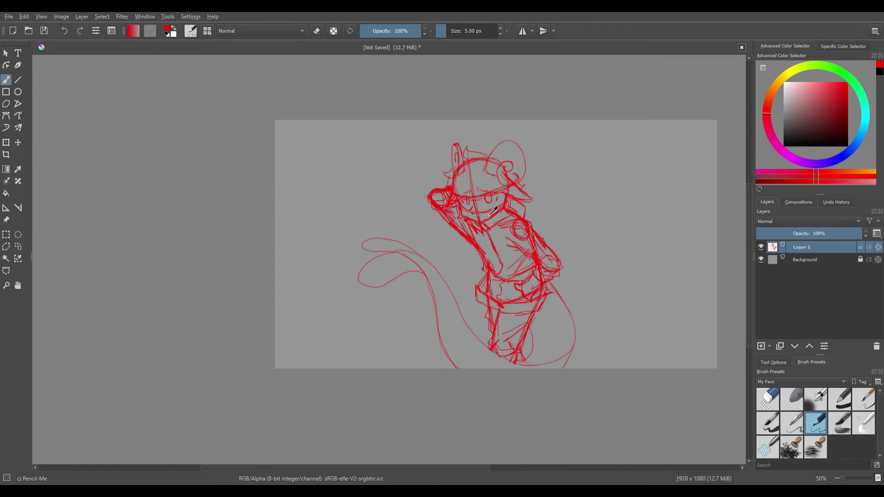
{"action": "scroll", "coordinate": [502, 210], "scroll_direction": "up", "scroll_amount": 4}
{"action": "key", "text": "ctrl+z"}
{"action": "key", "text": "ctrl+z"}
{"action": "key", "text": "ctrl+z"}
- Sketch the bangs as long curved, pointed strands sweeping across the forehead and over the brow line
{"action": "left_click_drag", "start_coordinate": [486, 196], "coordinate": [489, 207]}
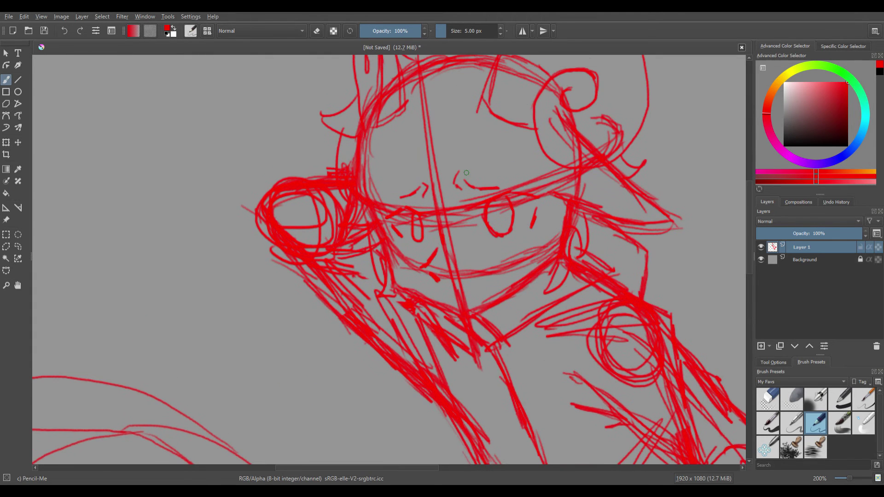
{"action": "left_click_drag", "start_coordinate": [365, 253], "coordinate": [375, 271]}
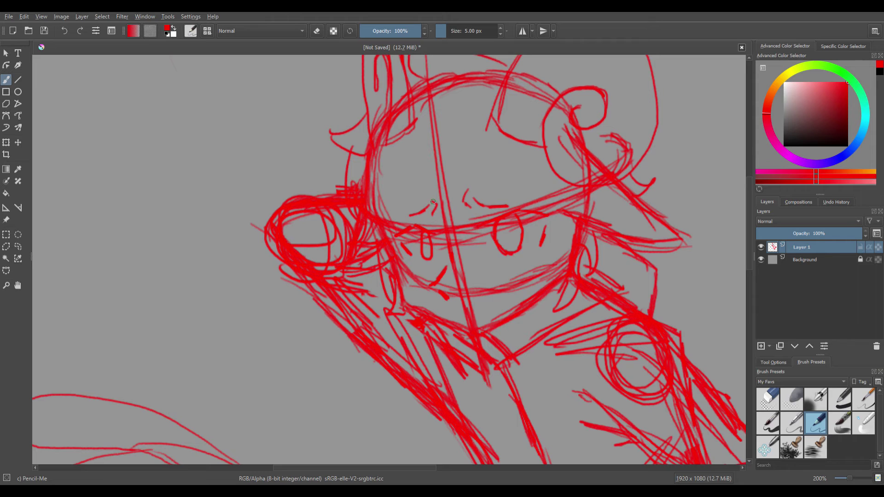
{"action": "scroll", "coordinate": [431, 185], "scroll_direction": "down", "scroll_amount": 1}
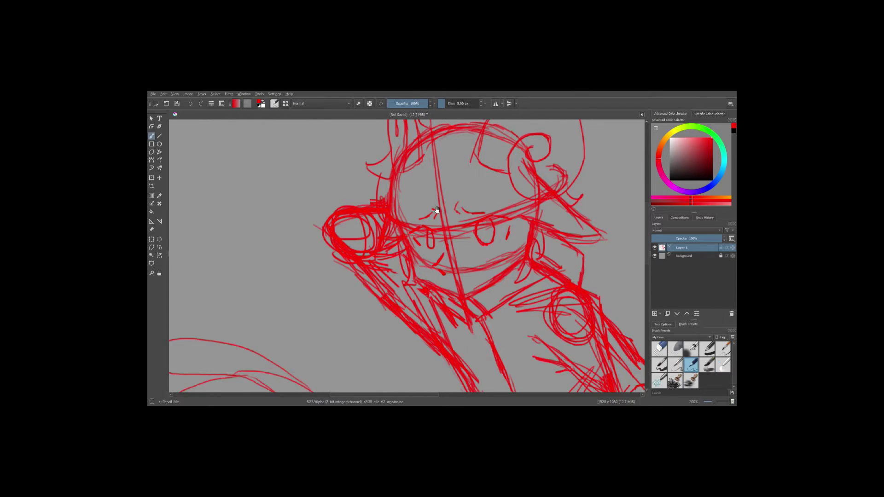
{"action": "left_click_drag", "start_coordinate": [405, 138], "coordinate": [418, 158]}
{"action": "mouse_move", "coordinate": [415, 197]}
{"action": "left_mouse_down"}
{"action": "mouse_move", "coordinate": [359, 169]}
{"action": "mouse_move", "coordinate": [389, 165]}
{"action": "mouse_move", "coordinate": [404, 193]}
{"action": "left_mouse_up"}
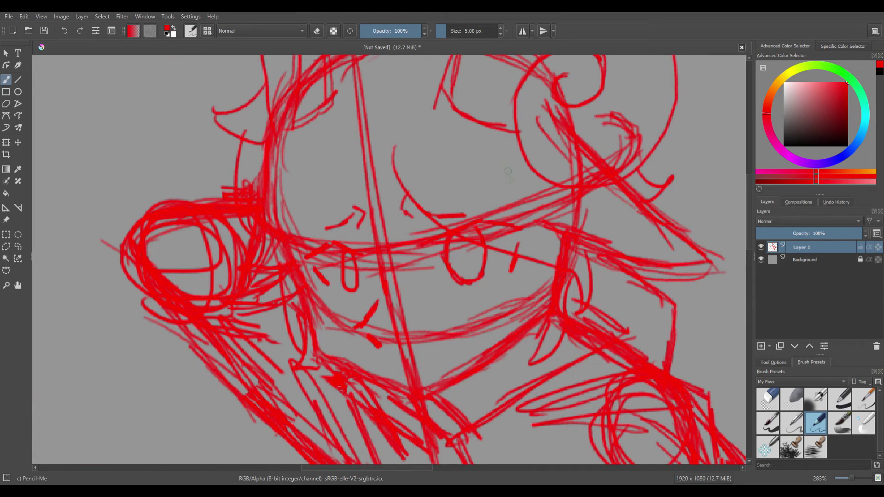
{"action": "left_click_drag", "start_coordinate": [504, 134], "coordinate": [571, 273]}
{"action": "key", "text": "ctrl+z"}
{"action": "mouse_move", "coordinate": [516, 143]}
{"action": "left_mouse_down"}
{"action": "mouse_move", "coordinate": [557, 282]}
{"action": "mouse_move", "coordinate": [600, 284]}
{"action": "left_mouse_up"}
{"action": "left_click_drag", "start_coordinate": [394, 190], "coordinate": [467, 243]}
{"action": "left_click_drag", "start_coordinate": [391, 177], "coordinate": [410, 253]}
{"action": "left_click_drag", "start_coordinate": [367, 190], "coordinate": [392, 251]}
{"action": "scroll", "coordinate": [404, 266], "scroll_direction": "down", "scroll_amount": 1}
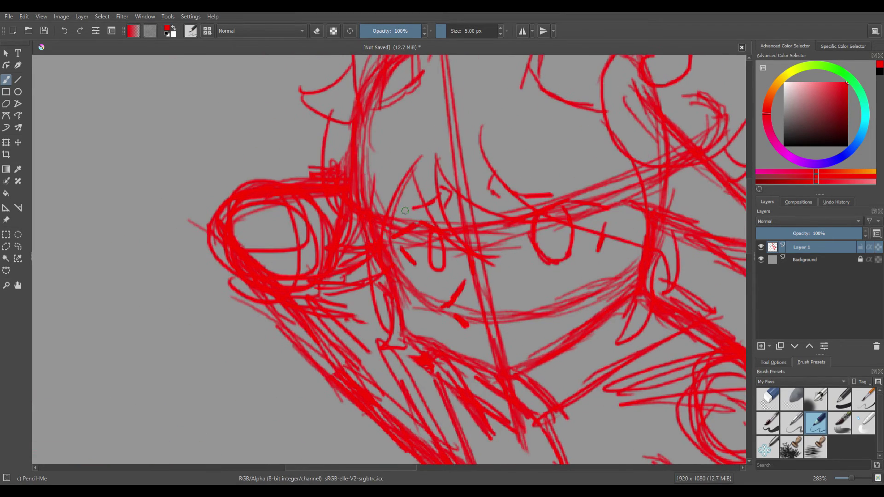
- Add short zigzag strand marks to the hair on the left and right sides of the forehead
{"action": "scroll", "coordinate": [496, 261], "scroll_direction": "down", "scroll_amount": 3}
{"action": "scroll", "coordinate": [496, 261], "scroll_direction": "up", "scroll_amount": 4}
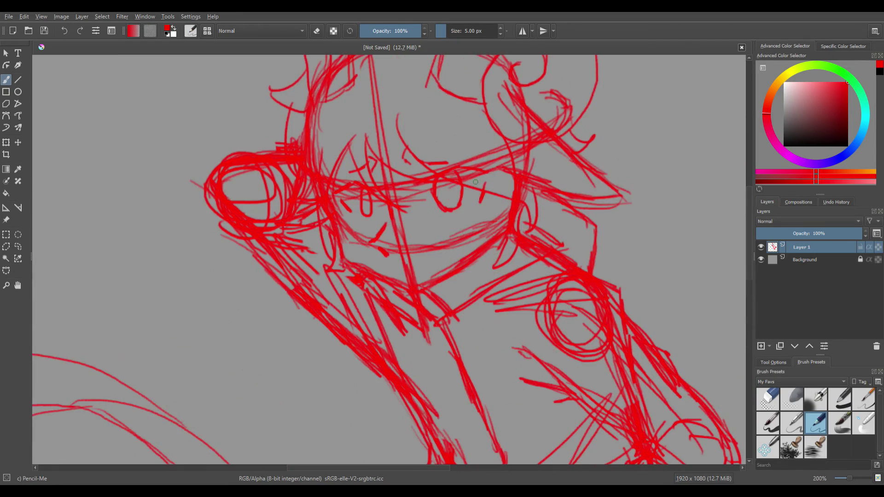
{"action": "mouse_move", "coordinate": [474, 186]}
{"action": "left_mouse_down"}
{"action": "mouse_move", "coordinate": [446, 178]}
{"action": "mouse_move", "coordinate": [437, 198]}
{"action": "left_mouse_up"}
{"action": "left_click_drag", "start_coordinate": [330, 192], "coordinate": [376, 180]}
{"action": "mouse_move", "coordinate": [404, 122]}
{"action": "left_mouse_down"}
{"action": "mouse_move", "coordinate": [438, 194]}
{"action": "mouse_move", "coordinate": [397, 234]}
{"action": "mouse_move", "coordinate": [418, 228]}
{"action": "left_mouse_up"}
{"action": "mouse_move", "coordinate": [436, 191]}
{"action": "left_mouse_down"}
{"action": "mouse_move", "coordinate": [445, 154]}
{"action": "mouse_move", "coordinate": [421, 157]}
{"action": "mouse_move", "coordinate": [422, 171]}
{"action": "left_mouse_up"}
{"action": "key", "text": "ctrl+z"}
{"action": "key", "text": "ctrl+z"}
{"action": "mouse_move", "coordinate": [430, 255]}
{"action": "left_mouse_down"}
{"action": "mouse_move", "coordinate": [426, 213]}
{"action": "mouse_move", "coordinate": [452, 215]}
{"action": "mouse_move", "coordinate": [463, 265]}
{"action": "left_mouse_up"}
{"action": "left_click_drag", "start_coordinate": [436, 146], "coordinate": [439, 164]}
{"action": "mouse_move", "coordinate": [448, 169]}
{"action": "left_mouse_down"}
{"action": "mouse_move", "coordinate": [423, 212]}
{"action": "mouse_move", "coordinate": [446, 213]}
{"action": "left_mouse_up"}
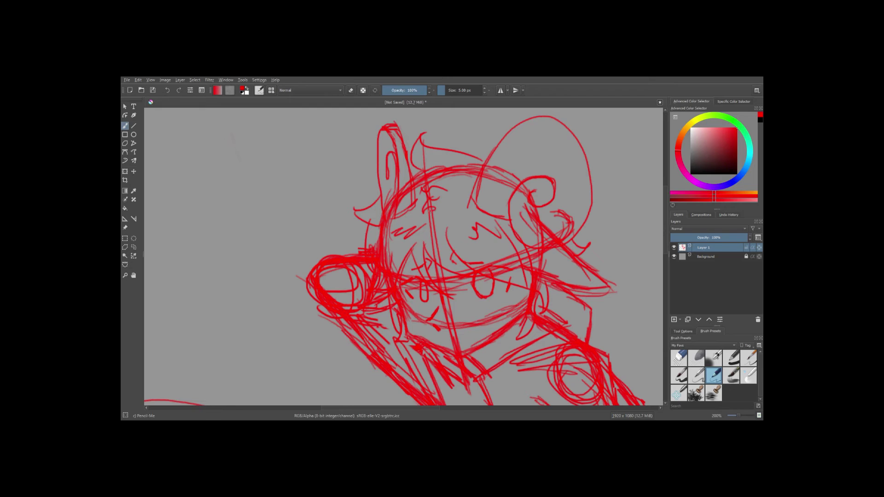
{"action": "key", "text": "ctrl+z"}
{"action": "key", "text": "ctrl+z"}
{"action": "key", "text": "ctrl+z"}
{"action": "key", "text": "ctrl+z"}
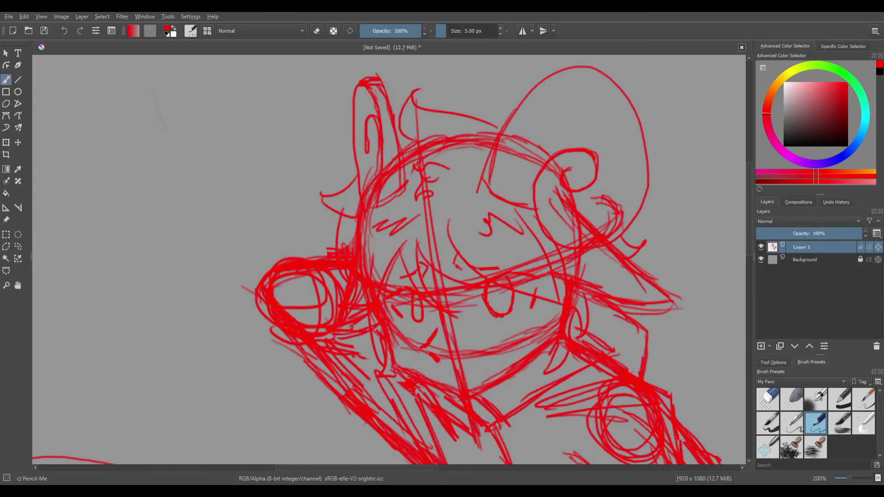
- Sketch a short wavy mouth line on the lower face, just right of the centre line
{"action": "scroll", "coordinate": [452, 206], "scroll_direction": "down", "scroll_amount": 1}
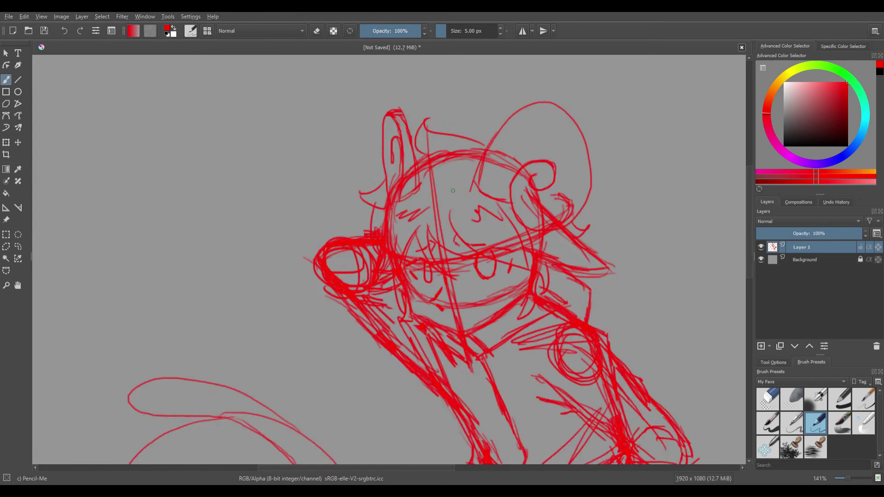
{"action": "scroll", "coordinate": [453, 190], "scroll_direction": "down", "scroll_amount": 2}
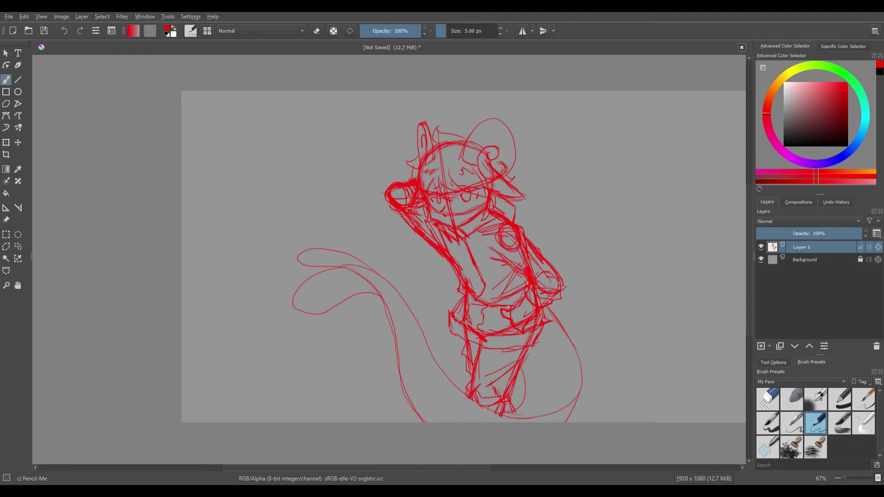
{"action": "scroll", "coordinate": [461, 193], "scroll_direction": "up", "scroll_amount": 5}
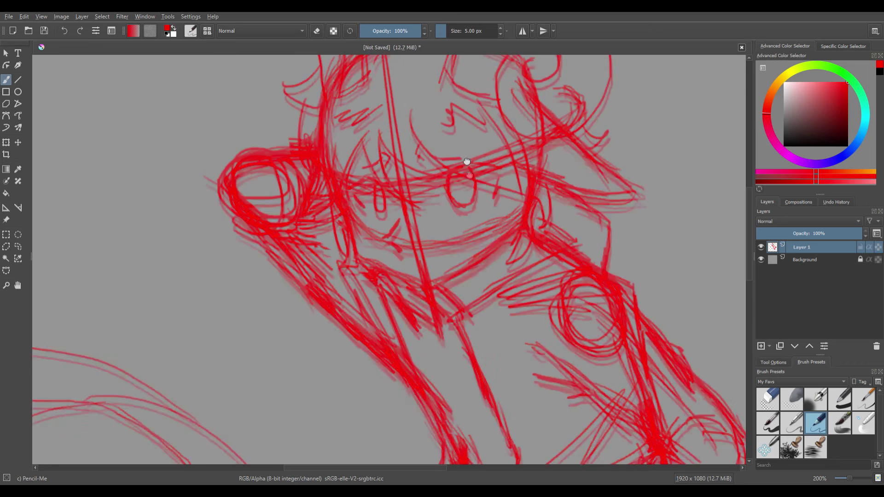
{"action": "left_click_drag", "start_coordinate": [463, 228], "coordinate": [483, 221]}
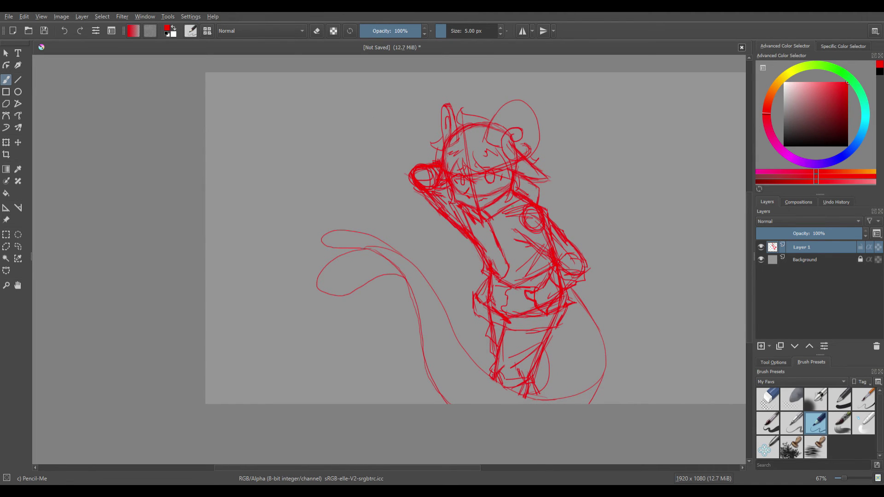
{"action": "scroll", "coordinate": [507, 180], "scroll_direction": "up", "scroll_amount": 3}
{"action": "mouse_move", "coordinate": [431, 250]}
{"action": "left_mouse_down"}
{"action": "mouse_move", "coordinate": [455, 222]}
{"action": "mouse_move", "coordinate": [432, 244]}
{"action": "left_mouse_up"}
{"action": "key", "text": "ctrl+z"}
{"action": "key", "text": "ctrl+z"}
{"action": "left_click_drag", "start_coordinate": [447, 187], "coordinate": [446, 217]}
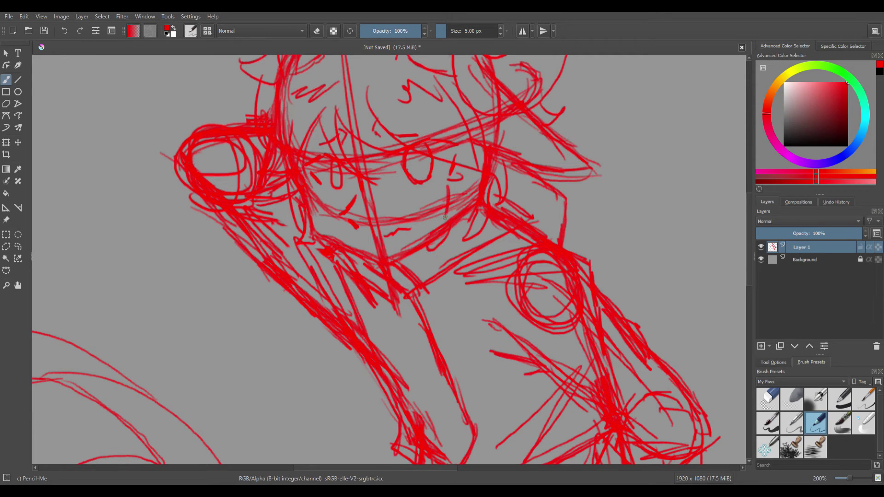
- Add small angular pupils inside the irises of both eyes
{"action": "scroll", "coordinate": [450, 152], "scroll_direction": "down", "scroll_amount": 3}
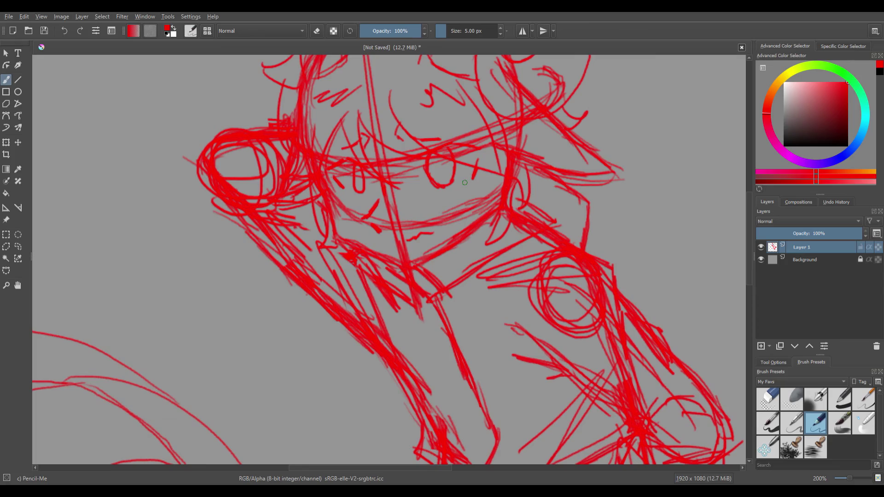
{"action": "scroll", "coordinate": [437, 238], "scroll_direction": "up", "scroll_amount": 3}
{"action": "left_click_drag", "start_coordinate": [440, 218], "coordinate": [427, 260]}
{"action": "left_click_drag", "start_coordinate": [439, 154], "coordinate": [473, 152]}
{"action": "left_click_drag", "start_coordinate": [416, 170], "coordinate": [529, 179]}
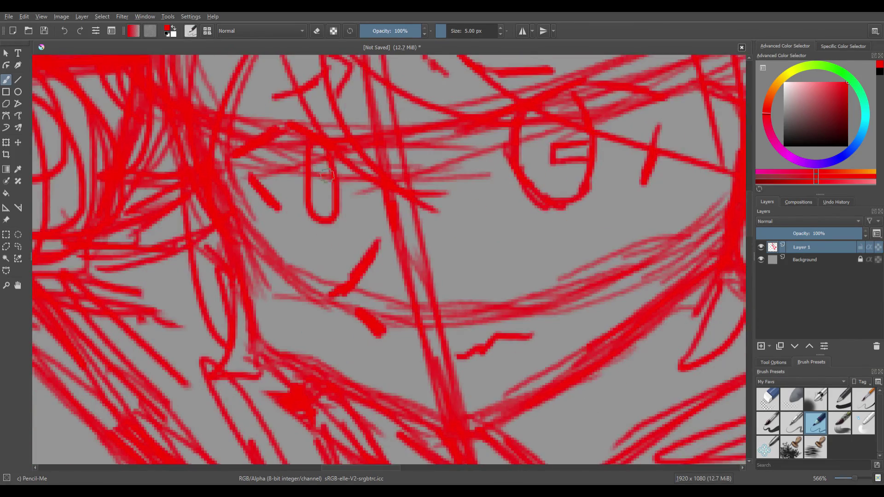
{"action": "scroll", "coordinate": [383, 147], "scroll_direction": "down", "scroll_amount": 5}
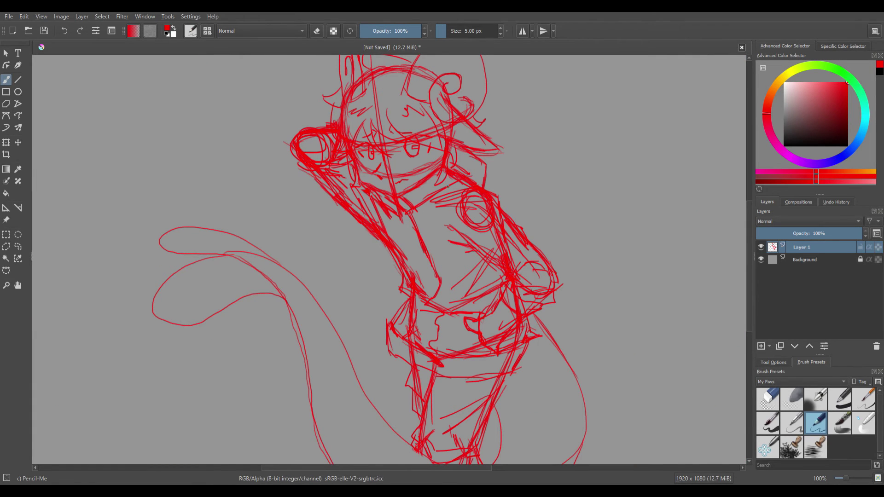
{"action": "mouse_move", "coordinate": [448, 186]}
{"action": "left_mouse_down"}
{"action": "mouse_move", "coordinate": [481, 213]}
{"action": "mouse_move", "coordinate": [446, 189]}
{"action": "mouse_move", "coordinate": [444, 177]}
{"action": "left_mouse_up"}
{"action": "scroll", "coordinate": [437, 177], "scroll_direction": "down", "scroll_amount": 1}
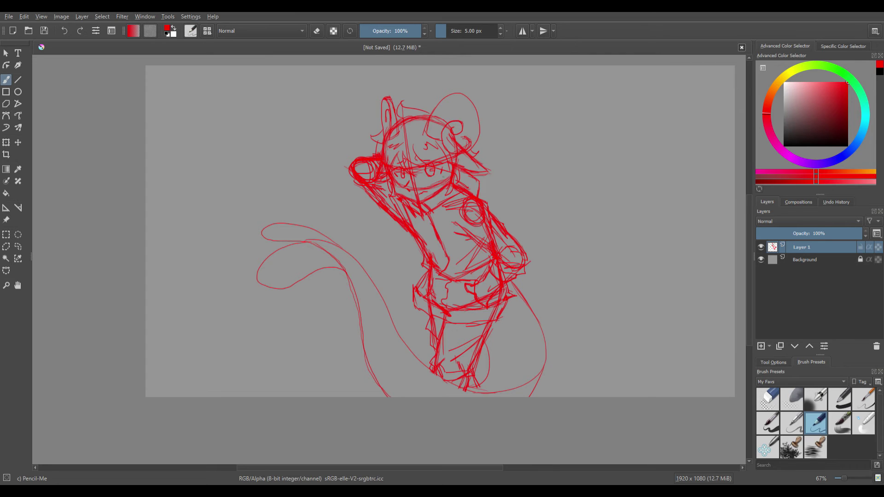
- Redraw both horns as rounded shapes with an inner curl and sketch a headband across the top of the head
{"action": "scroll", "coordinate": [434, 71], "scroll_direction": "up", "scroll_amount": 3}
{"action": "mouse_move", "coordinate": [425, 165]}
{"action": "left_mouse_down"}
{"action": "mouse_move", "coordinate": [425, 136]}
{"action": "mouse_move", "coordinate": [417, 159]}
{"action": "left_mouse_up"}
{"action": "left_click_drag", "start_coordinate": [476, 172], "coordinate": [487, 124]}
{"action": "key", "text": "ctrl+z"}
{"action": "left_click_drag", "start_coordinate": [435, 117], "coordinate": [434, 94]}
{"action": "left_click_drag", "start_coordinate": [434, 94], "coordinate": [432, 121]}
{"action": "scroll", "coordinate": [473, 120], "scroll_direction": "down", "scroll_amount": 3}
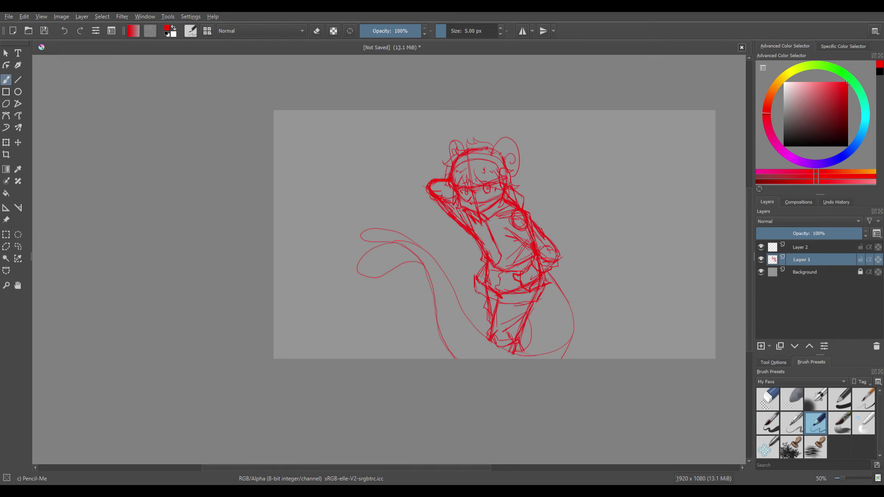
- Sketch an oval ear cup at the right end of the headband and erase the sketch lines cluttering the headphones and hair top
{"action": "key", "text": "plus"}
{"action": "key", "text": "plus"}
{"action": "key", "text": "plus"}
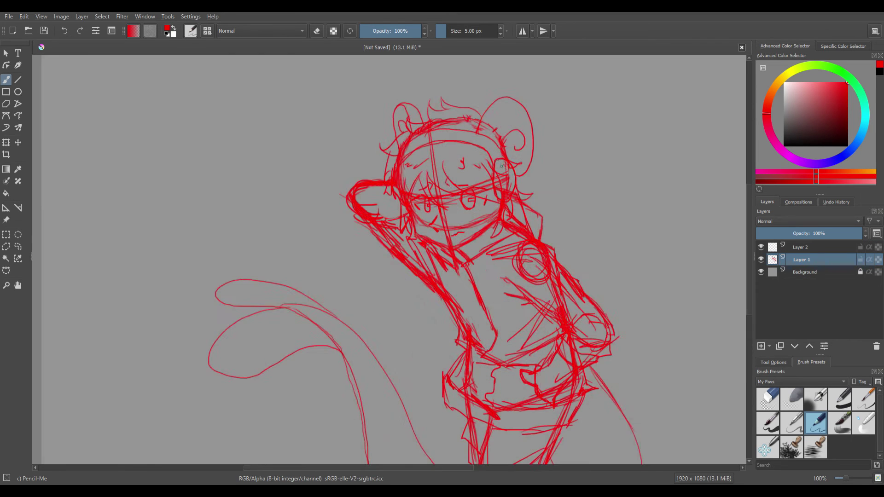
{"action": "left_click", "coordinate": [769, 404]}
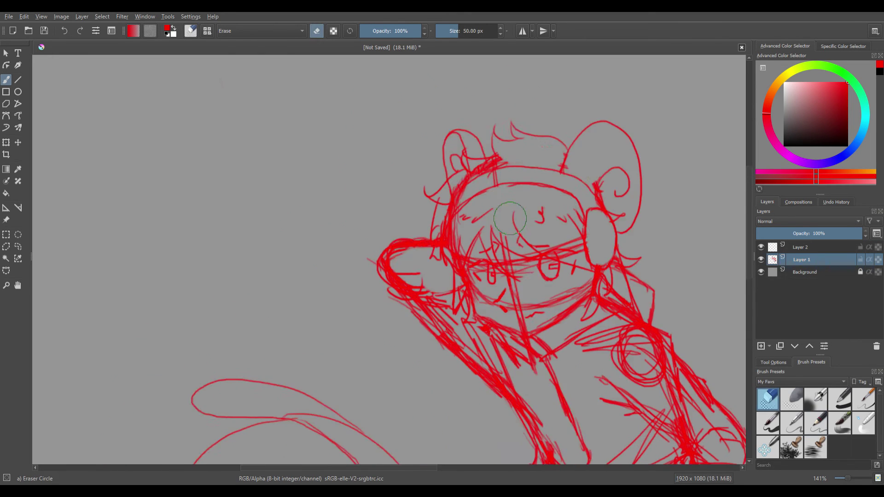
{"action": "scroll", "coordinate": [570, 216], "scroll_direction": "down", "scroll_amount": 3}
{"action": "scroll", "coordinate": [523, 180], "scroll_direction": "up", "scroll_amount": 4}
{"action": "left_click_drag", "start_coordinate": [570, 210], "coordinate": [584, 229]}
{"action": "left_click_drag", "start_coordinate": [547, 203], "coordinate": [465, 185]}
{"action": "left_click", "coordinate": [815, 422]}
- Examine the head, the headphones and the overall proportions of the full figure and tail
{"action": "key", "text": "minus"}
{"action": "key", "text": "minus"}
{"action": "key", "text": "minus"}
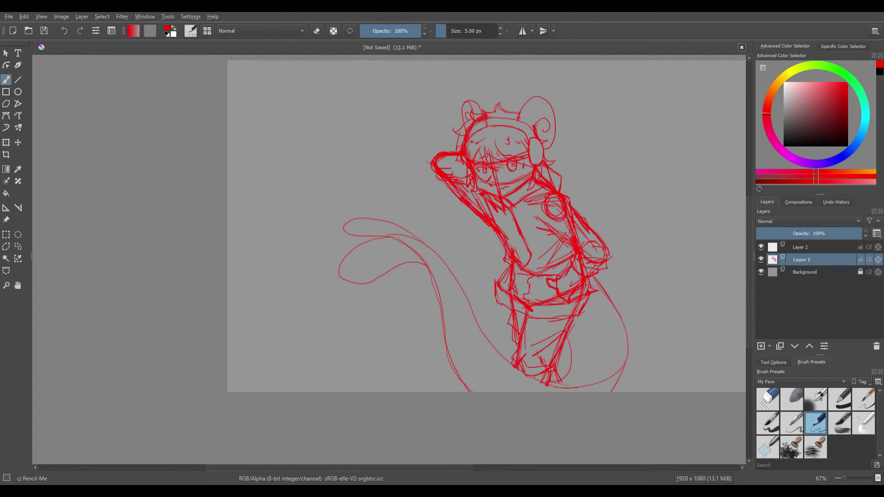
{"action": "key", "text": "plus"}
{"action": "key", "text": "plus"}
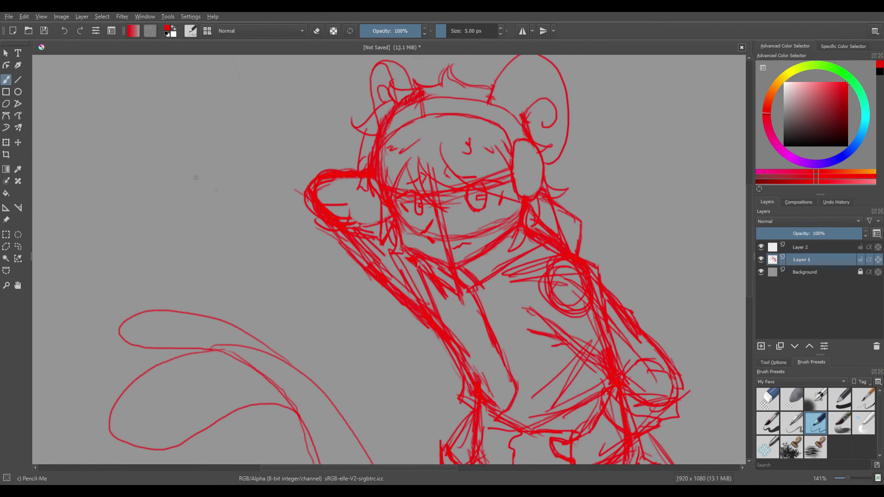
{"action": "key", "text": "minus"}
{"action": "key", "text": "minus"}
{"action": "key", "text": "minus"}
{"action": "left_click_drag", "start_coordinate": [276, 297], "coordinate": [381, 257]}
{"action": "key", "text": "plus"}
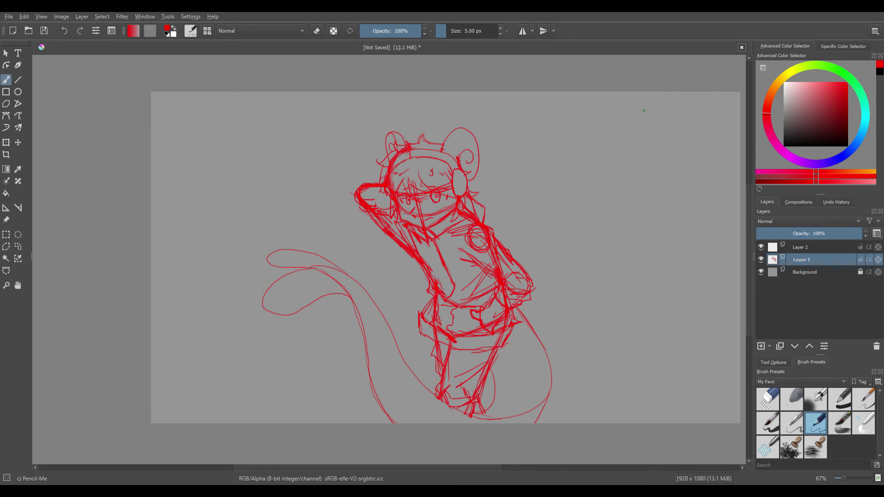
{"action": "scroll", "coordinate": [567, 172], "scroll_direction": "down", "scroll_amount": 1}
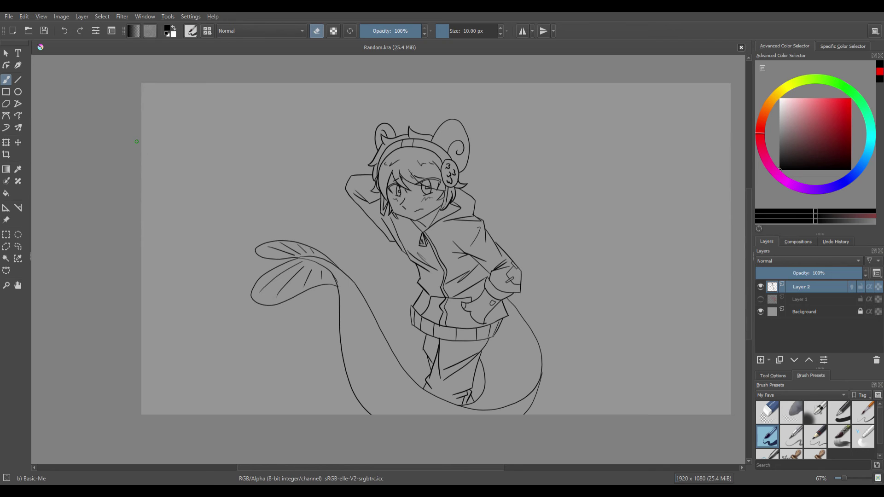
- Choose a muted red and paint the first base colour area over the bangs on Layer 3, beneath the line art
{"action": "scroll", "coordinate": [417, 205], "scroll_direction": "up", "scroll_amount": 3}
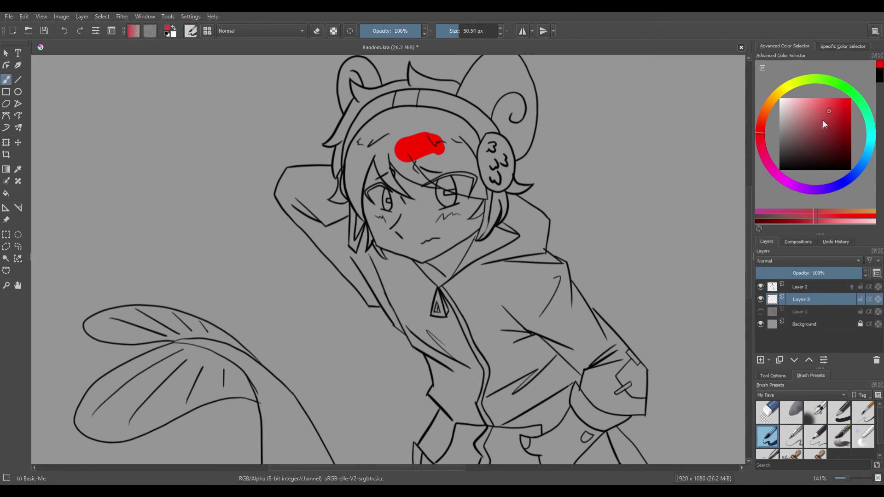
{"action": "left_click", "coordinate": [825, 113]}
{"action": "mouse_move", "coordinate": [435, 156]}
{"action": "left_mouse_down"}
{"action": "mouse_move", "coordinate": [435, 137]}
{"action": "mouse_move", "coordinate": [436, 145]}
{"action": "mouse_move", "coordinate": [384, 126]}
{"action": "left_mouse_up"}
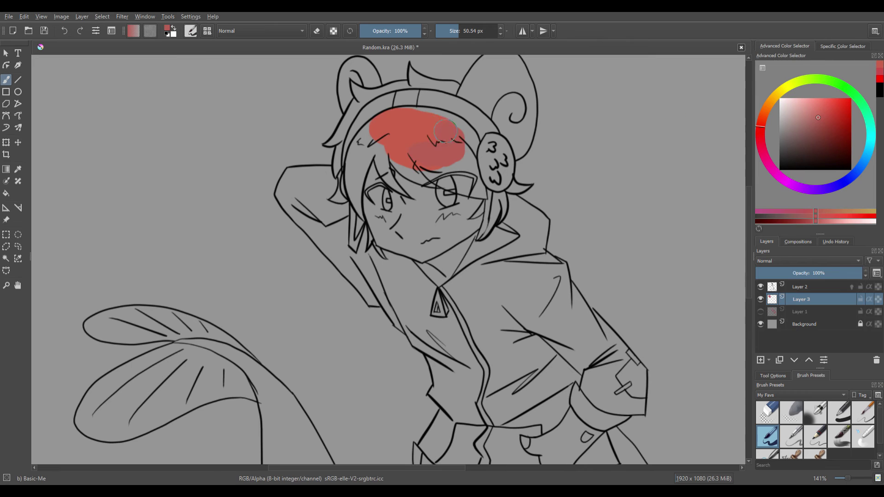
- Fill the rest of the hair with the muted red, including the strand tips, side locks and outer tufts
{"action": "mouse_move", "coordinate": [437, 132]}
{"action": "left_mouse_down"}
{"action": "mouse_move", "coordinate": [387, 121]}
{"action": "mouse_move", "coordinate": [375, 130]}
{"action": "mouse_move", "coordinate": [396, 129]}
{"action": "mouse_move", "coordinate": [399, 146]}
{"action": "mouse_move", "coordinate": [390, 145]}
{"action": "mouse_move", "coordinate": [413, 159]}
{"action": "mouse_move", "coordinate": [458, 151]}
{"action": "mouse_move", "coordinate": [471, 191]}
{"action": "left_mouse_up"}
{"action": "mouse_move", "coordinate": [376, 153]}
{"action": "left_mouse_down"}
{"action": "mouse_move", "coordinate": [370, 149]}
{"action": "mouse_move", "coordinate": [366, 211]}
{"action": "left_mouse_up"}
{"action": "left_click_drag", "start_coordinate": [378, 166], "coordinate": [372, 193]}
{"action": "mouse_move", "coordinate": [379, 164]}
{"action": "left_mouse_down"}
{"action": "mouse_move", "coordinate": [393, 166]}
{"action": "mouse_move", "coordinate": [396, 187]}
{"action": "left_mouse_up"}
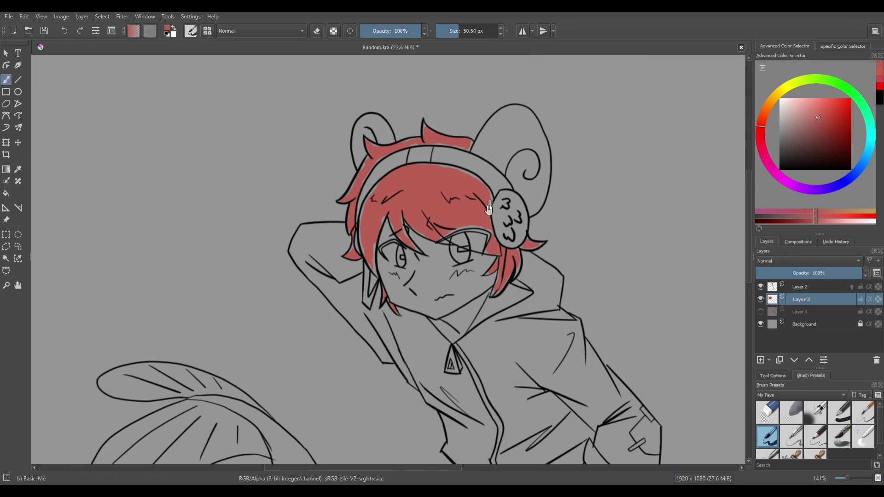
{"action": "scroll", "coordinate": [438, 186], "scroll_direction": "down", "scroll_amount": 3}
{"action": "scroll", "coordinate": [440, 211], "scroll_direction": "up", "scroll_amount": 3}
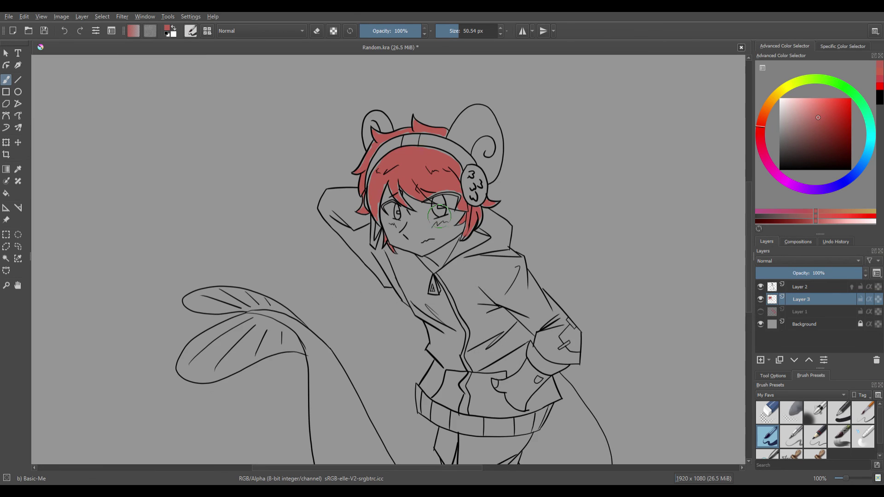
- Choose a light grey and fill the irises of both eyes beneath the line art on Layer 3
{"action": "scroll", "coordinate": [478, 147], "scroll_direction": "down", "scroll_amount": 1}
{"action": "left_click_drag", "start_coordinate": [477, 147], "coordinate": [454, 128]}
{"action": "scroll", "coordinate": [454, 128], "scroll_direction": "down", "scroll_amount": 1}
{"action": "left_click_drag", "start_coordinate": [476, 161], "coordinate": [473, 177]}
{"action": "scroll", "coordinate": [427, 162], "scroll_direction": "up", "scroll_amount": 8}
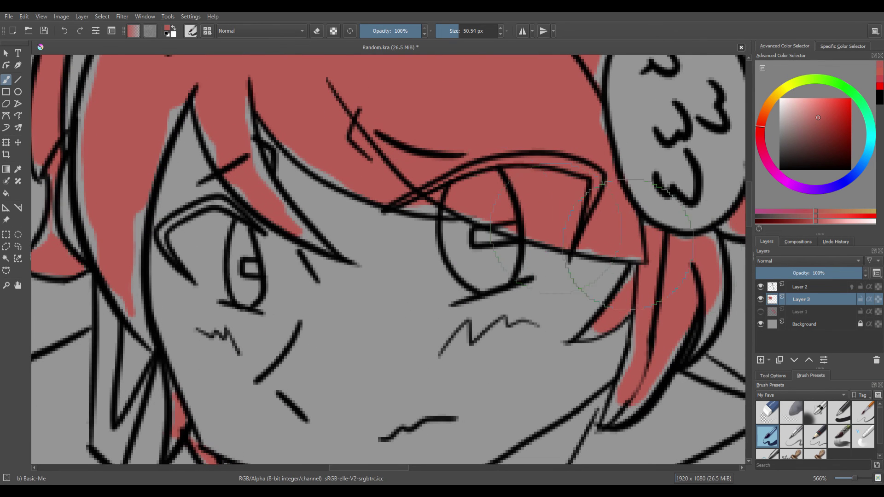
{"action": "left_click", "coordinate": [780, 114]}
{"action": "left_click_drag", "start_coordinate": [521, 260], "coordinate": [479, 260]}
{"action": "mouse_move", "coordinate": [484, 262]}
{"action": "left_mouse_down"}
{"action": "mouse_move", "coordinate": [456, 233]}
{"action": "mouse_move", "coordinate": [504, 248]}
{"action": "mouse_move", "coordinate": [500, 271]}
{"action": "mouse_move", "coordinate": [468, 271]}
{"action": "mouse_move", "coordinate": [456, 237]}
{"action": "mouse_move", "coordinate": [495, 253]}
{"action": "left_mouse_up"}
{"action": "mouse_move", "coordinate": [315, 288]}
{"action": "left_mouse_down"}
{"action": "mouse_move", "coordinate": [355, 251]}
{"action": "mouse_move", "coordinate": [355, 241]}
{"action": "mouse_move", "coordinate": [356, 276]}
{"action": "left_mouse_up"}
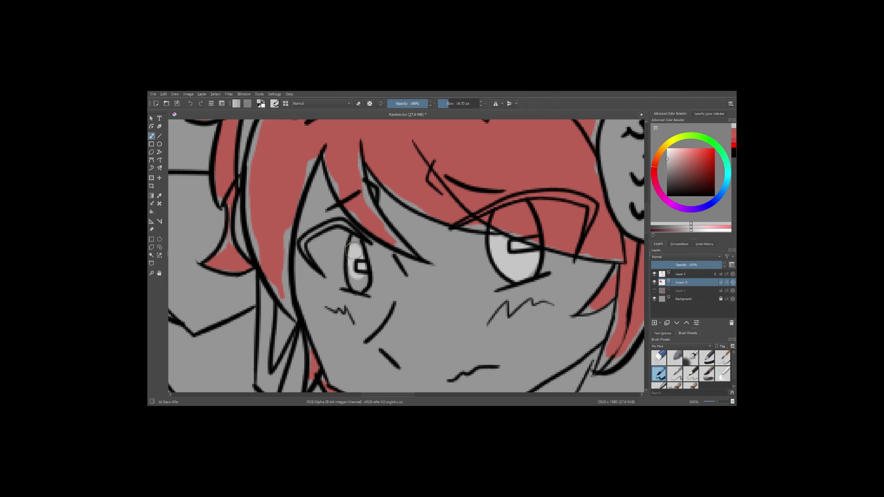
{"action": "left_click_drag", "start_coordinate": [484, 277], "coordinate": [439, 280]}
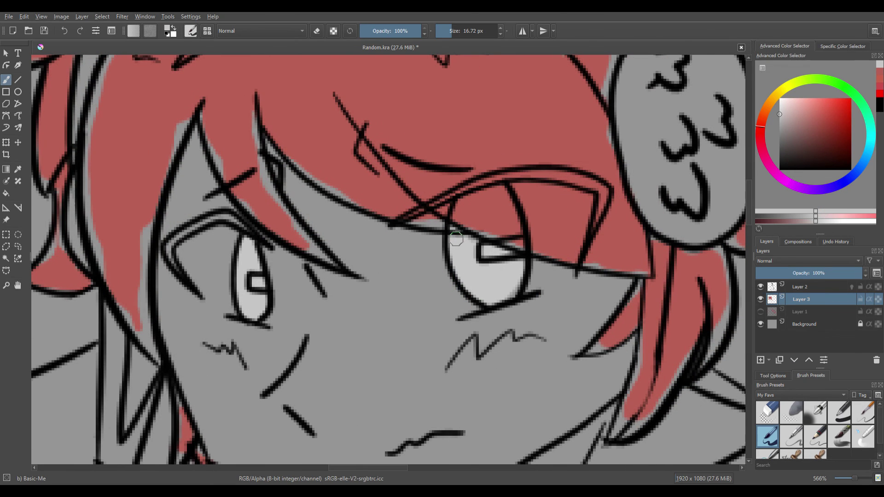
- Fill the face and neck with a pale skin tone and the whites of both eyes with near-white
{"action": "scroll", "coordinate": [453, 217], "scroll_direction": "down", "scroll_amount": 6}
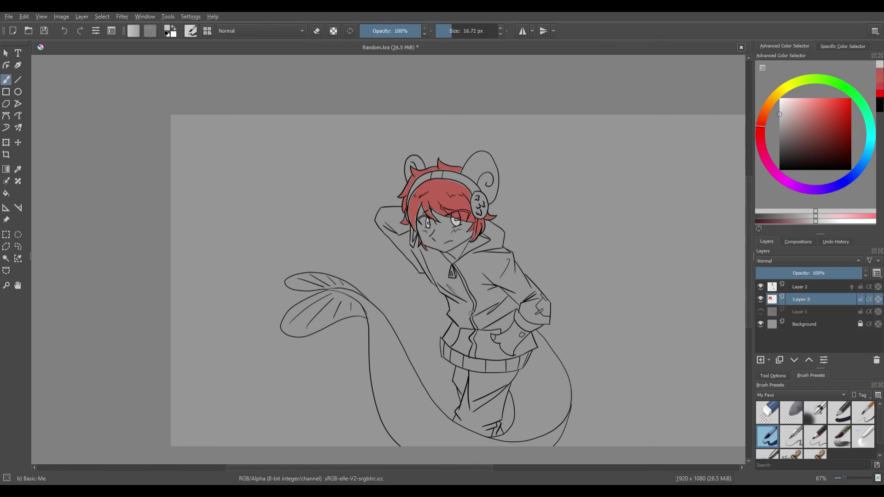
{"action": "left_click_drag", "start_coordinate": [472, 263], "coordinate": [459, 259]}
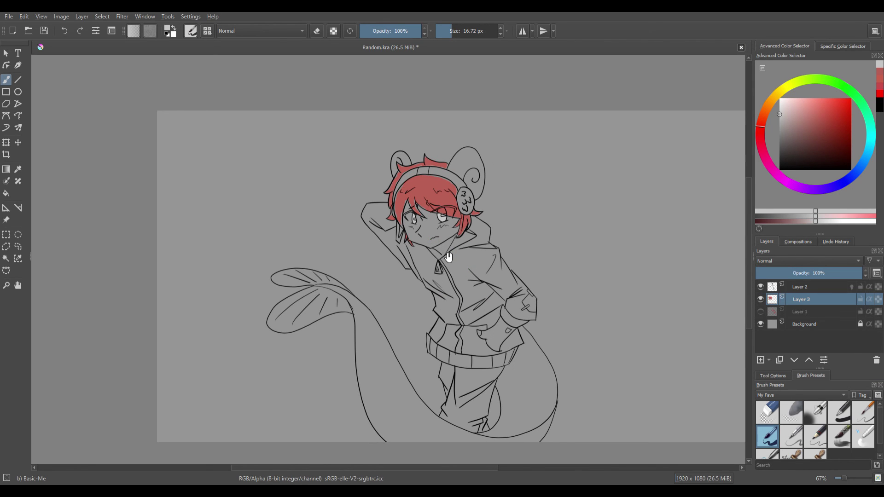
{"action": "scroll", "coordinate": [449, 257], "scroll_direction": "up", "scroll_amount": 8}
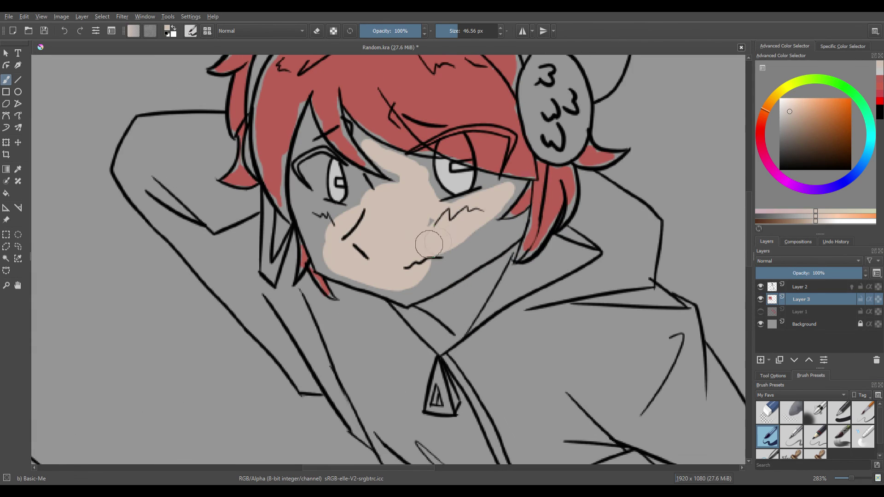
{"action": "mouse_move", "coordinate": [429, 244]}
{"action": "left_mouse_down"}
{"action": "mouse_move", "coordinate": [431, 222]}
{"action": "mouse_move", "coordinate": [474, 236]}
{"action": "mouse_move", "coordinate": [492, 231]}
{"action": "left_mouse_up"}
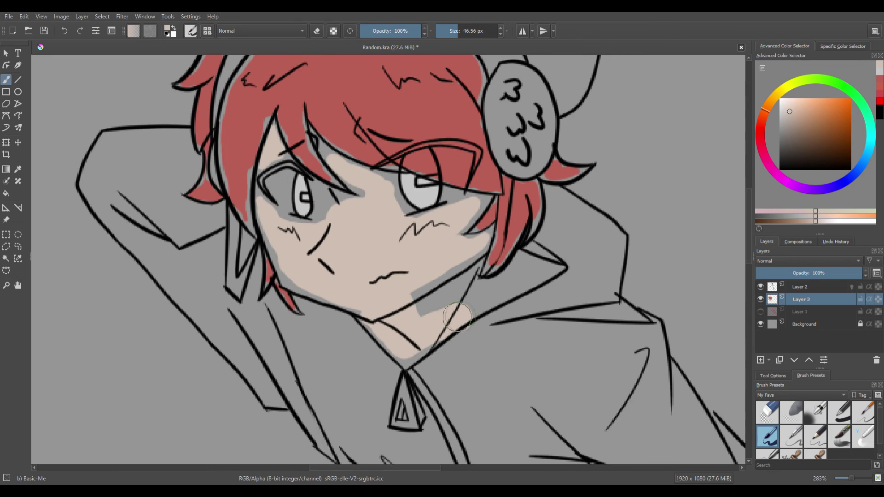
{"action": "mouse_move", "coordinate": [453, 313]}
{"action": "left_mouse_down"}
{"action": "mouse_move", "coordinate": [416, 295]}
{"action": "mouse_move", "coordinate": [461, 259]}
{"action": "mouse_move", "coordinate": [458, 293]}
{"action": "left_mouse_up"}
{"action": "mouse_move", "coordinate": [307, 200]}
{"action": "left_mouse_down"}
{"action": "mouse_move", "coordinate": [324, 193]}
{"action": "mouse_move", "coordinate": [323, 230]}
{"action": "left_mouse_up"}
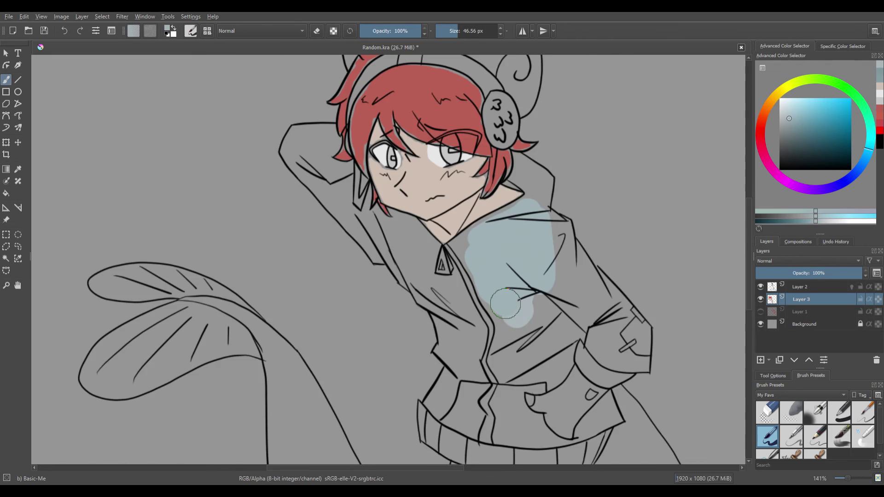
- Fill the whole hoodie with a pale grey-blue, including the hood, both sleeves and the lower band
{"action": "mouse_move", "coordinate": [515, 294]}
{"action": "left_mouse_down"}
{"action": "mouse_move", "coordinate": [523, 329]}
{"action": "mouse_move", "coordinate": [537, 272]}
{"action": "left_mouse_up"}
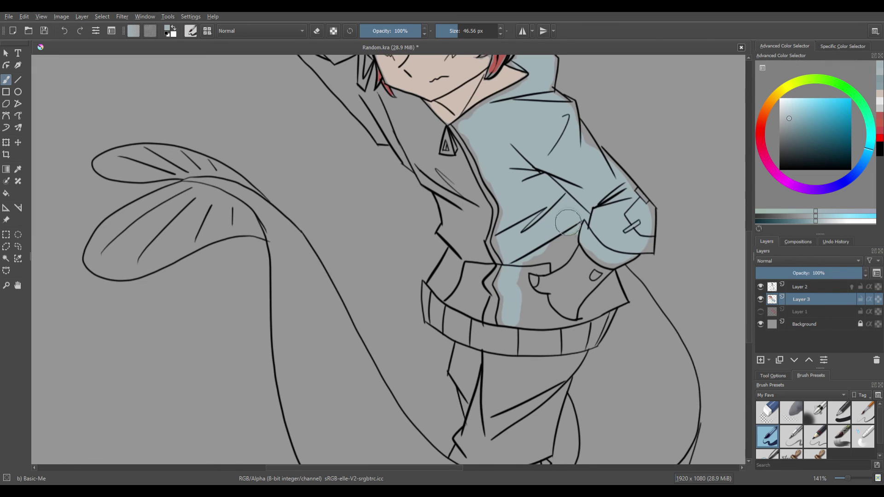
{"action": "mouse_move", "coordinate": [566, 212]}
{"action": "left_mouse_down"}
{"action": "mouse_move", "coordinate": [557, 253]}
{"action": "mouse_move", "coordinate": [476, 326]}
{"action": "mouse_move", "coordinate": [525, 337]}
{"action": "mouse_move", "coordinate": [482, 285]}
{"action": "left_mouse_up"}
{"action": "mouse_move", "coordinate": [405, 166]}
{"action": "left_mouse_down"}
{"action": "mouse_move", "coordinate": [380, 189]}
{"action": "mouse_move", "coordinate": [394, 188]}
{"action": "left_mouse_up"}
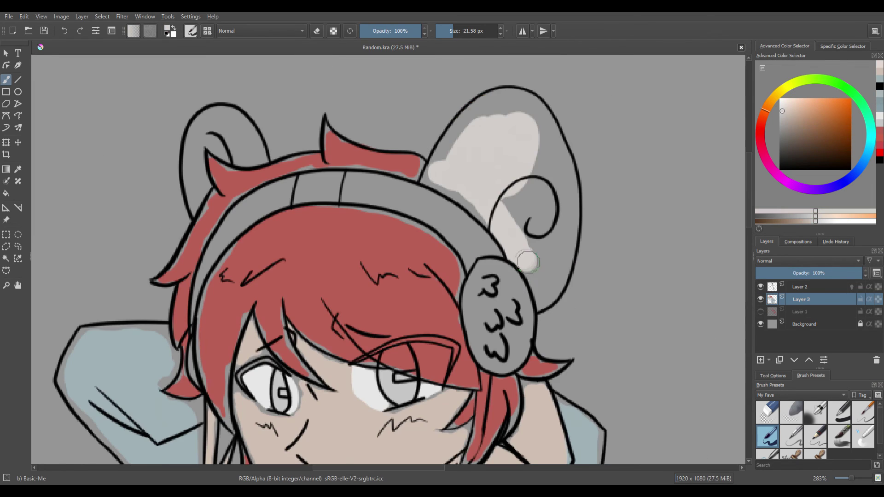
- Fill both ram horns with a warm off-white and the gloved hand at the pocket with dark grey
{"action": "left_click_drag", "start_coordinate": [529, 258], "coordinate": [553, 300]}
{"action": "left_click_drag", "start_coordinate": [553, 299], "coordinate": [562, 258]}
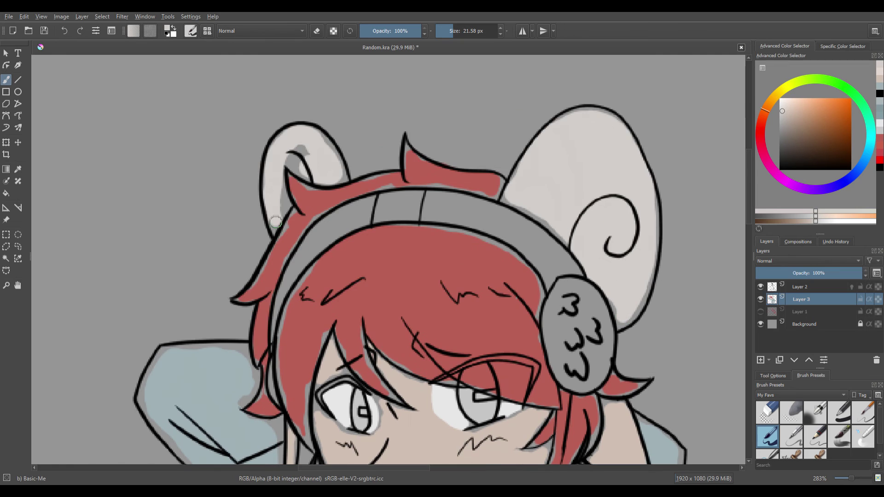
{"action": "left_click_drag", "start_coordinate": [276, 222], "coordinate": [279, 168]}
{"action": "left_click_drag", "start_coordinate": [397, 152], "coordinate": [376, 188]}
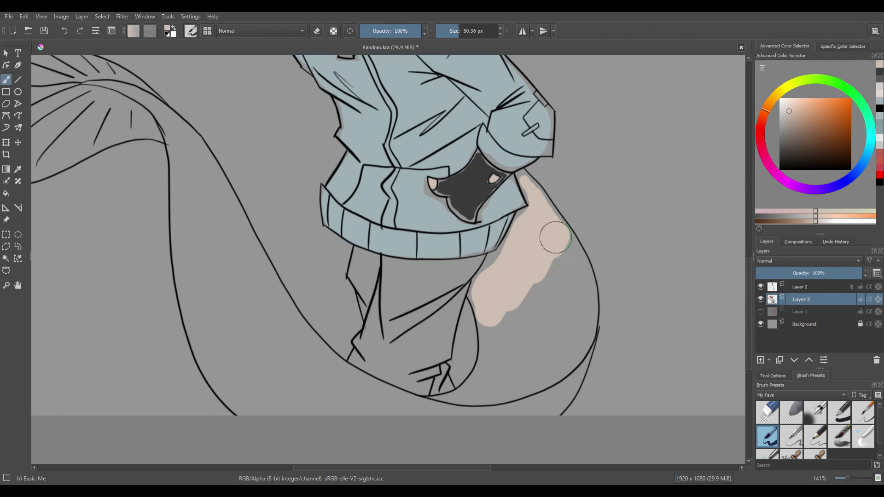
- Colour the tail: skin tone for the section behind the legs, pale teal for the long curve and whitish mint for the fins
{"action": "mouse_move", "coordinate": [555, 237]}
{"action": "left_mouse_down"}
{"action": "mouse_move", "coordinate": [558, 265]}
{"action": "mouse_move", "coordinate": [500, 310]}
{"action": "left_mouse_up"}
{"action": "mouse_move", "coordinate": [578, 262]}
{"action": "left_mouse_down"}
{"action": "mouse_move", "coordinate": [573, 284]}
{"action": "mouse_move", "coordinate": [661, 252]}
{"action": "left_mouse_up"}
{"action": "mouse_move", "coordinate": [267, 193]}
{"action": "left_mouse_down"}
{"action": "mouse_move", "coordinate": [328, 219]}
{"action": "mouse_move", "coordinate": [366, 258]}
{"action": "left_mouse_up"}
{"action": "mouse_move", "coordinate": [317, 246]}
{"action": "left_mouse_down"}
{"action": "mouse_move", "coordinate": [334, 232]}
{"action": "mouse_move", "coordinate": [378, 228]}
{"action": "left_mouse_up"}
{"action": "left_click_drag", "start_coordinate": [378, 228], "coordinate": [408, 231]}
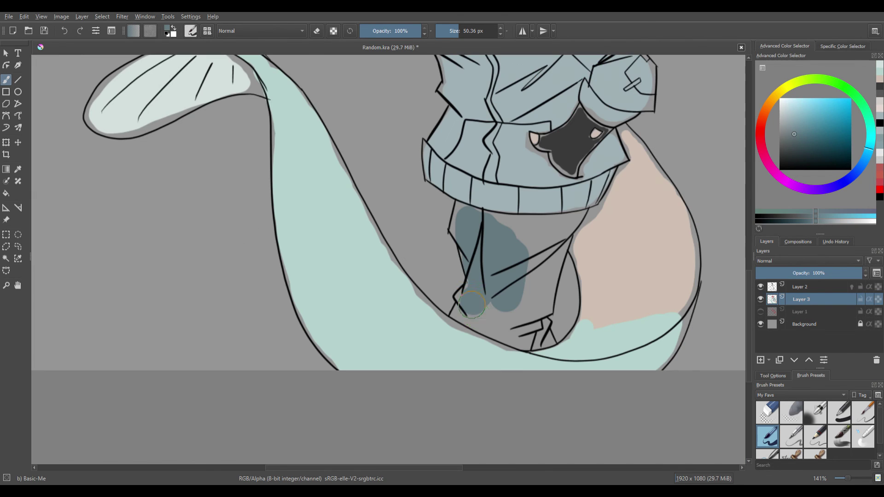
- Fill the trousers with a dark slate blue and the headphones with dark grey
{"action": "mouse_move", "coordinate": [473, 304]}
{"action": "left_mouse_down"}
{"action": "mouse_move", "coordinate": [516, 329]}
{"action": "mouse_move", "coordinate": [515, 291]}
{"action": "mouse_move", "coordinate": [491, 287]}
{"action": "mouse_move", "coordinate": [562, 223]}
{"action": "left_mouse_up"}
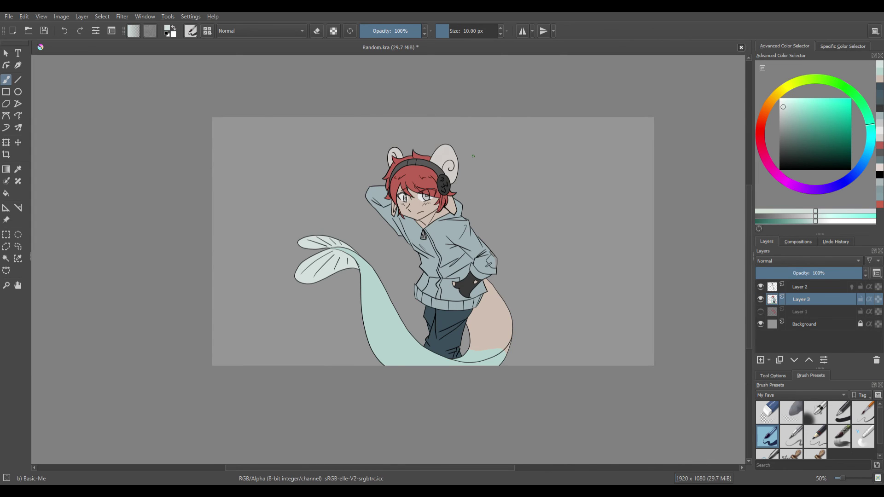
{"action": "left_click_drag", "start_coordinate": [505, 197], "coordinate": [542, 221]}
{"action": "key", "text": "ctrl+z"}
- Paint thin light-grey highlight strokes on the bangs and along the smaller horn on Layer 6
{"action": "scroll", "coordinate": [413, 213], "scroll_direction": "up", "scroll_amount": 4}
{"action": "scroll", "coordinate": [453, 256], "scroll_direction": "down", "scroll_amount": 3}
{"action": "left_click_drag", "start_coordinate": [457, 273], "coordinate": [435, 235]}
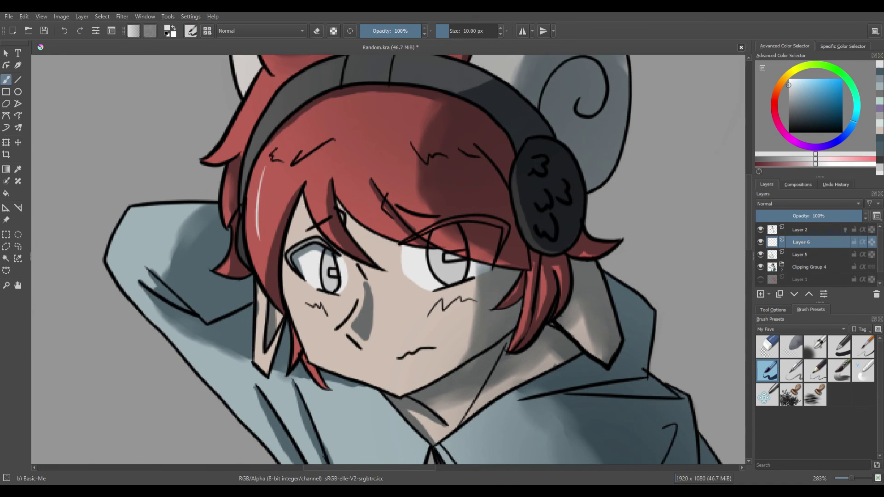
{"action": "key", "text": "ctrl+z"}
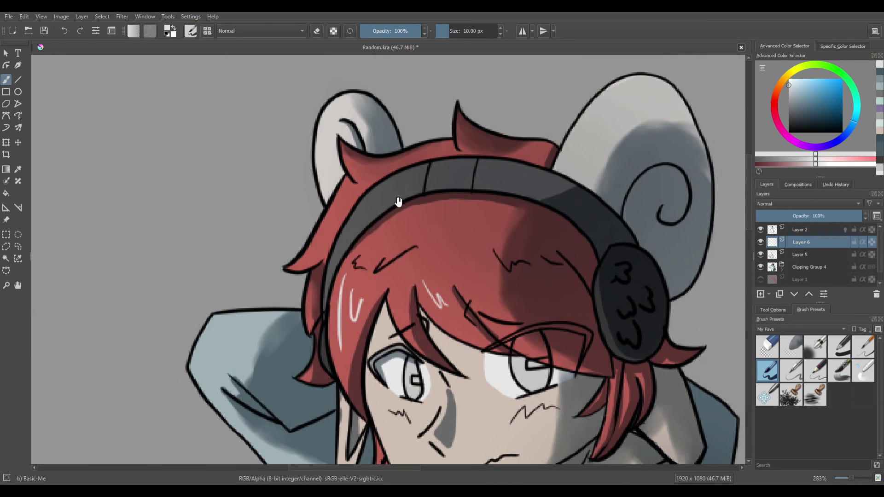
{"action": "left_click_drag", "start_coordinate": [399, 201], "coordinate": [363, 193]}
{"action": "left_click_drag", "start_coordinate": [310, 127], "coordinate": [314, 193]}
{"action": "key", "text": "ctrl+z"}
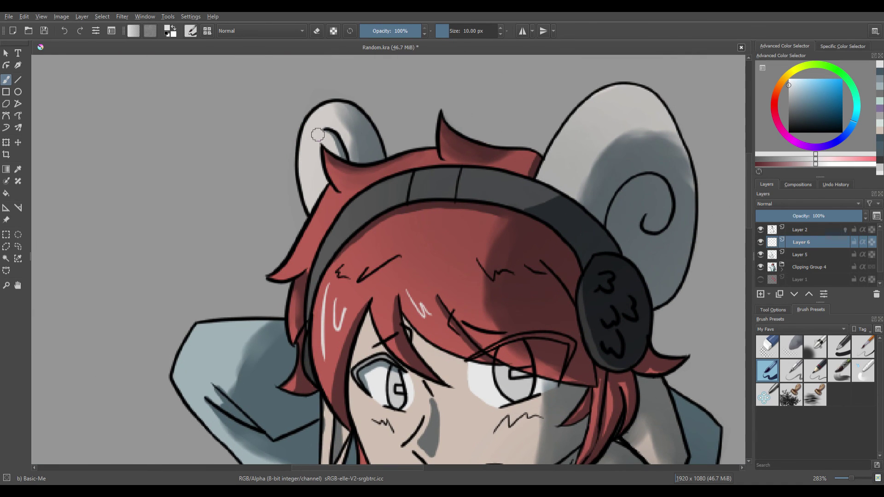
{"action": "left_click_drag", "start_coordinate": [315, 119], "coordinate": [312, 190]}
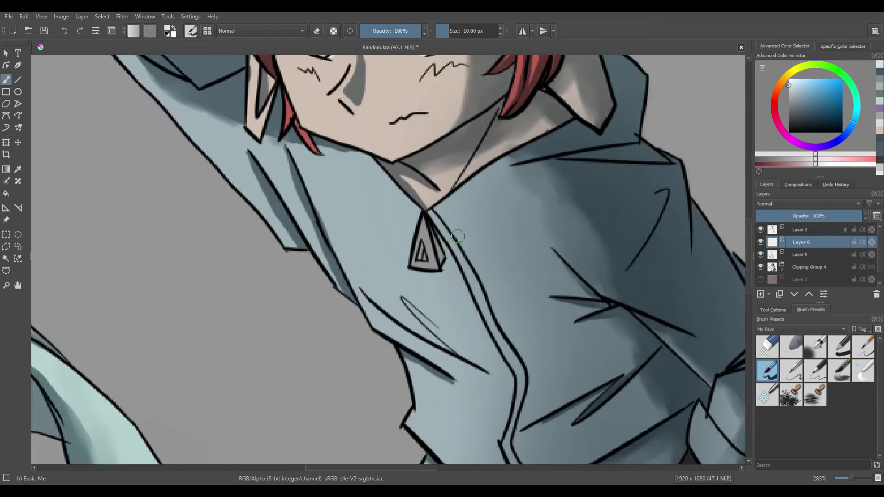
- Paint a light-grey highlight along the edge of the hoodie's zipper pull
{"action": "scroll", "coordinate": [461, 234], "scroll_direction": "up", "scroll_amount": 1}
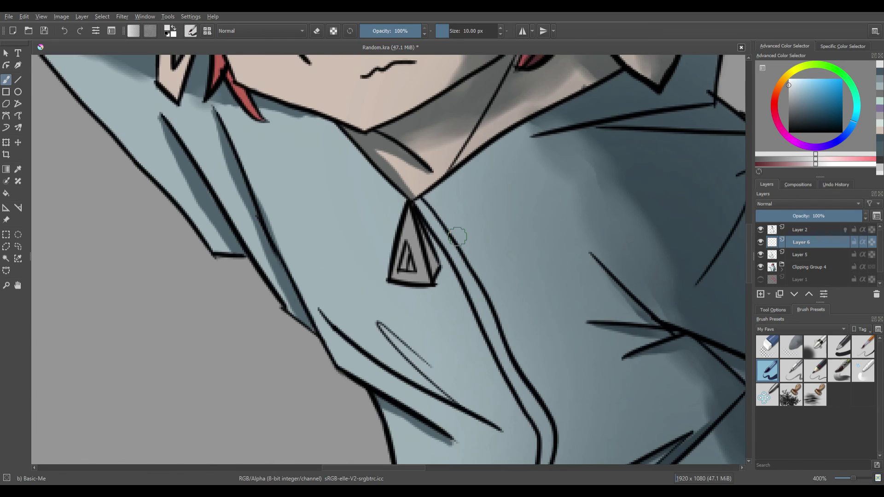
{"action": "left_click_drag", "start_coordinate": [458, 235], "coordinate": [456, 207]}
{"action": "left_click_drag", "start_coordinate": [405, 190], "coordinate": [390, 249]}
{"action": "scroll", "coordinate": [402, 212], "scroll_direction": "down", "scroll_amount": 8}
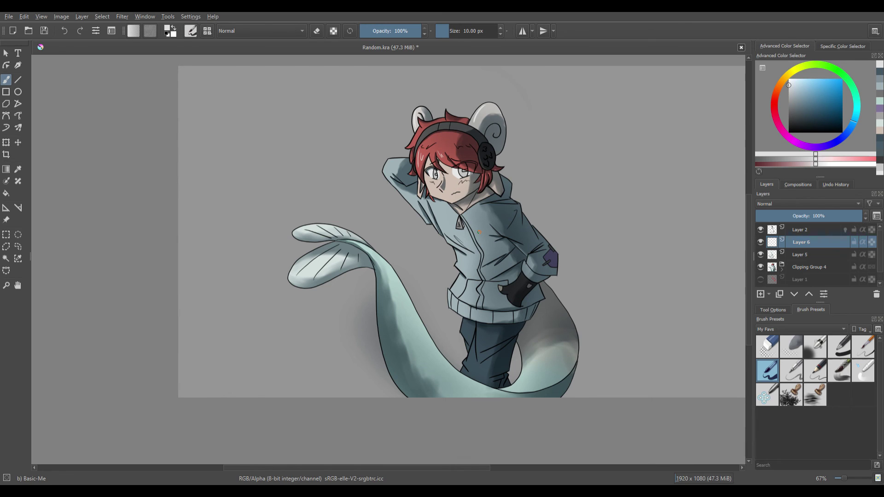
- Add a new paint layer below Clipping Group 4 and hand-letter the character's name in black beside the head
{"action": "left_click", "coordinate": [761, 295]}
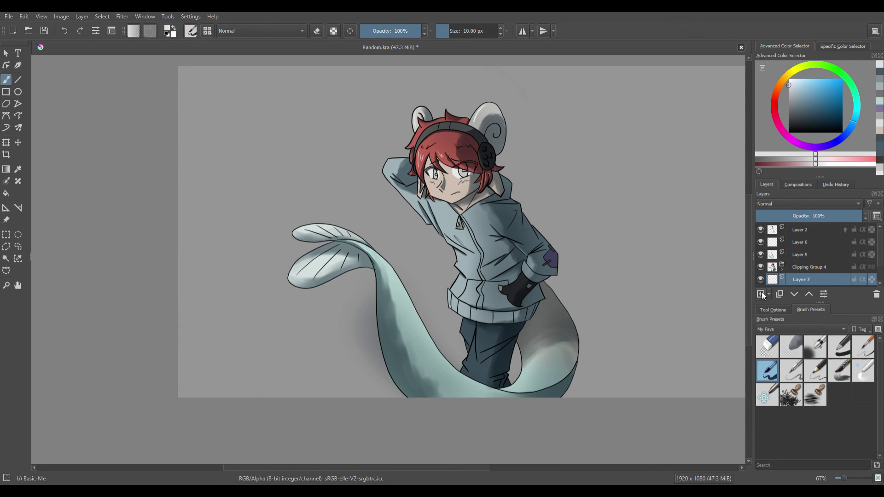
{"action": "left_click", "coordinate": [789, 132]}
{"action": "mouse_move", "coordinate": [583, 171]}
{"action": "left_mouse_down"}
{"action": "mouse_move", "coordinate": [572, 192]}
{"action": "mouse_move", "coordinate": [622, 196]}
{"action": "left_mouse_up"}
{"action": "left_click_drag", "start_coordinate": [641, 173], "coordinate": [668, 199]}
{"action": "left_click_drag", "start_coordinate": [690, 142], "coordinate": [686, 196]}
{"action": "mouse_move", "coordinate": [674, 165]}
{"action": "left_mouse_down"}
{"action": "mouse_move", "coordinate": [695, 164]}
{"action": "mouse_move", "coordinate": [688, 211]}
{"action": "left_mouse_up"}
{"action": "left_click_drag", "start_coordinate": [703, 177], "coordinate": [715, 193]}
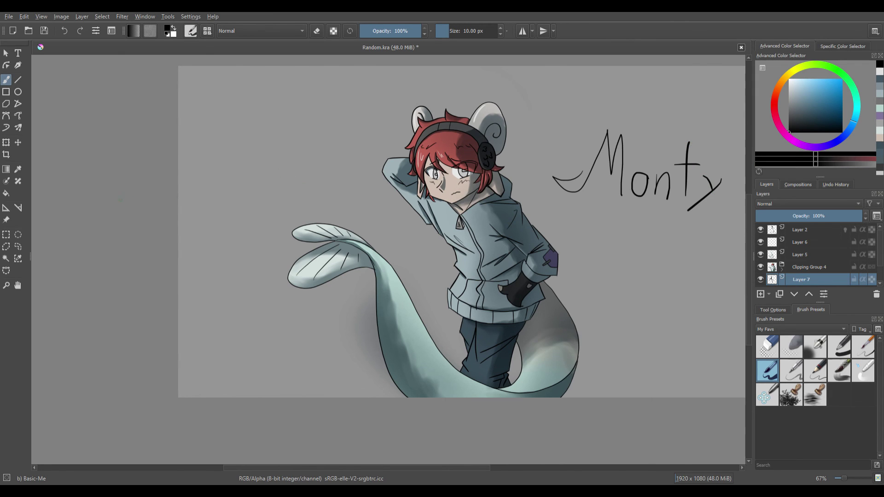
- Select the hand-lettered name with a freehand outline and move it closer to the character's head
{"action": "left_click", "coordinate": [18, 247]}
{"action": "mouse_move", "coordinate": [578, 164]}
{"action": "left_mouse_down"}
{"action": "mouse_move", "coordinate": [543, 169]}
{"action": "mouse_move", "coordinate": [574, 216]}
{"action": "mouse_move", "coordinate": [651, 234]}
{"action": "mouse_move", "coordinate": [716, 204]}
{"action": "left_mouse_up"}
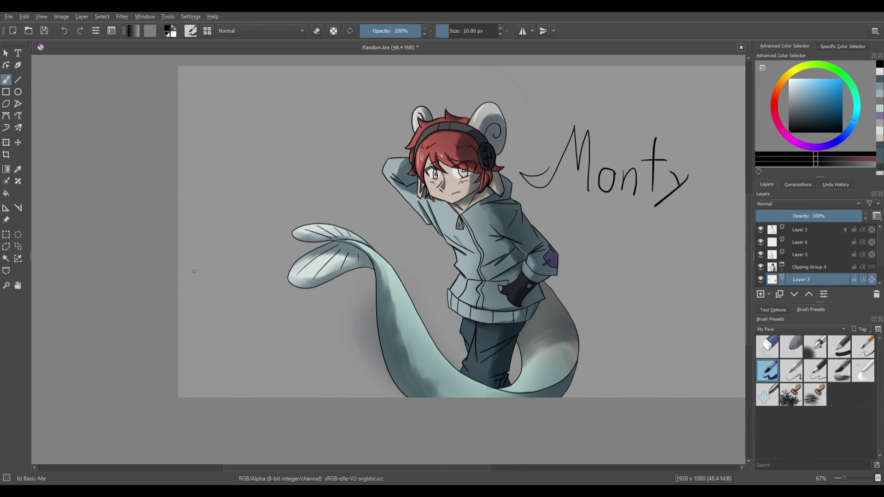